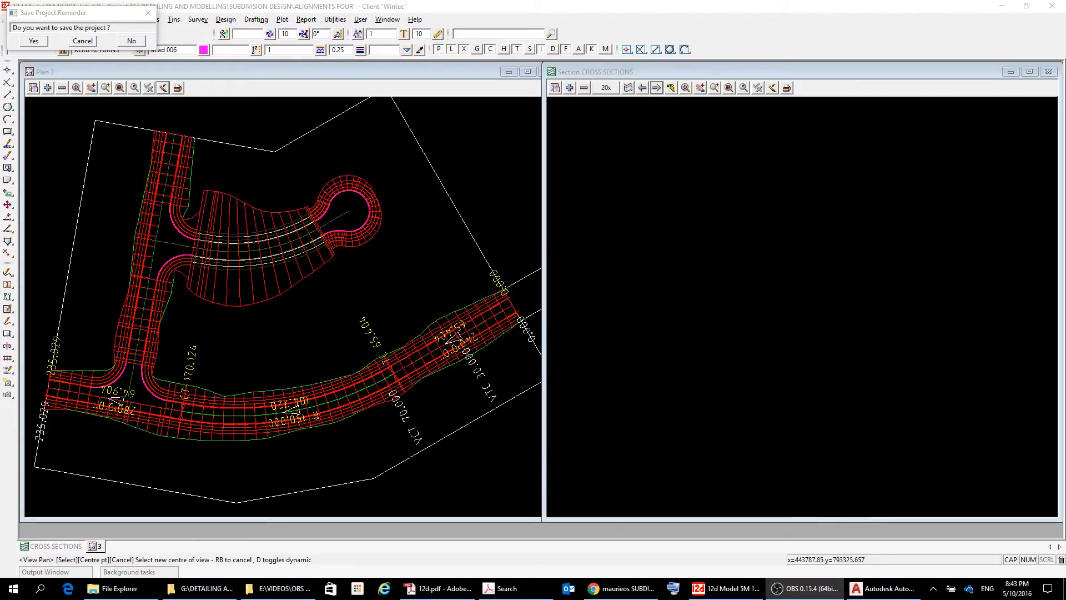
- Profile the ROAD 111 design section at chainage 5 from the plan into the CROSS SECTIONS view
scroll(435, 355, up, 3)
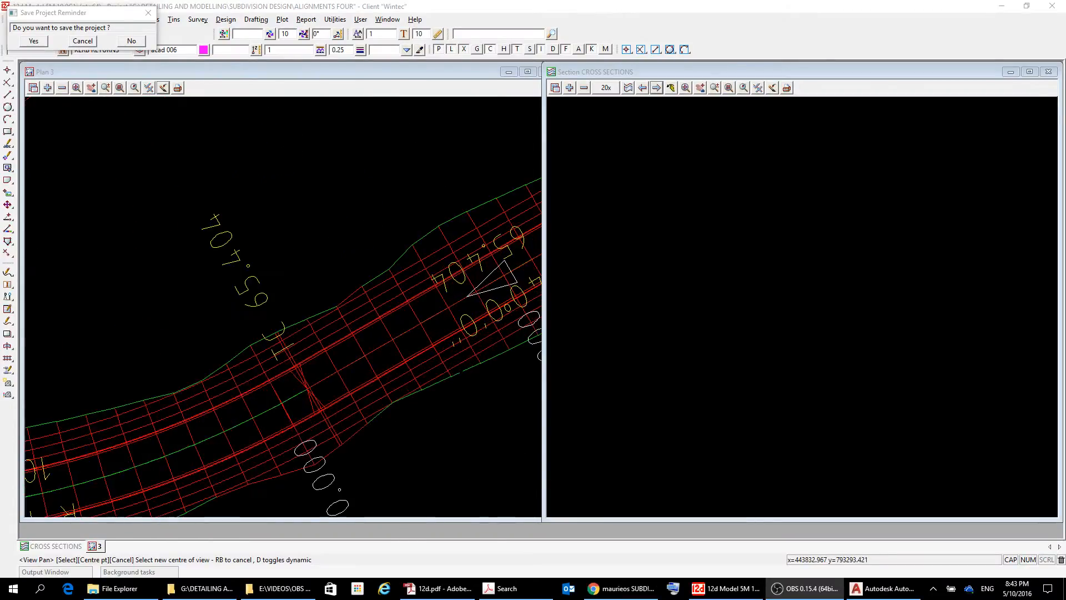
scroll(480, 355, down, 3)
scroll(505, 349, down, 2)
scroll(541, 348, up, 4)
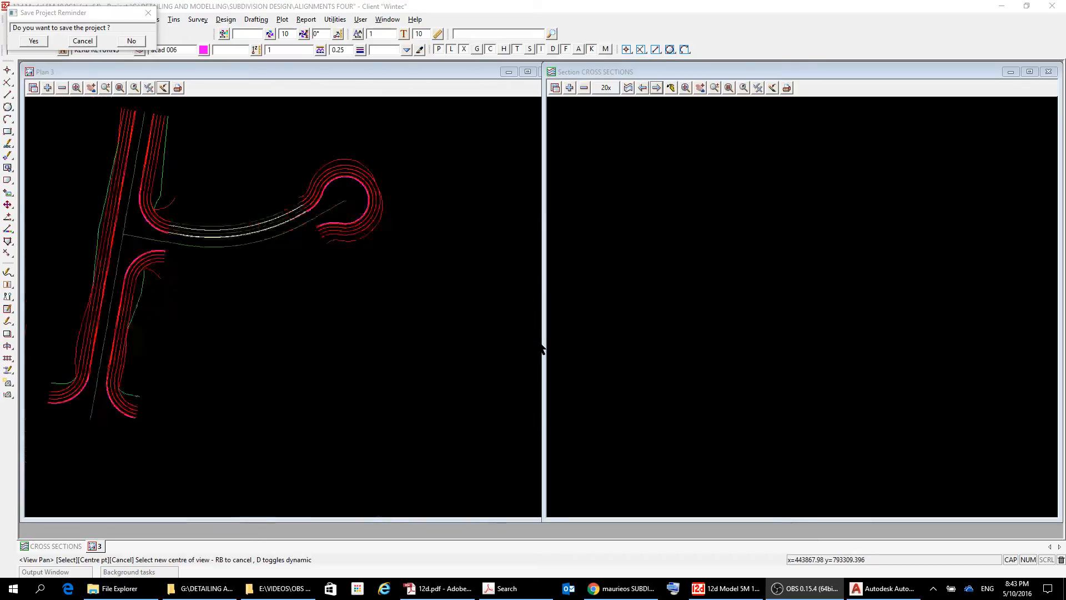
click(628, 87)
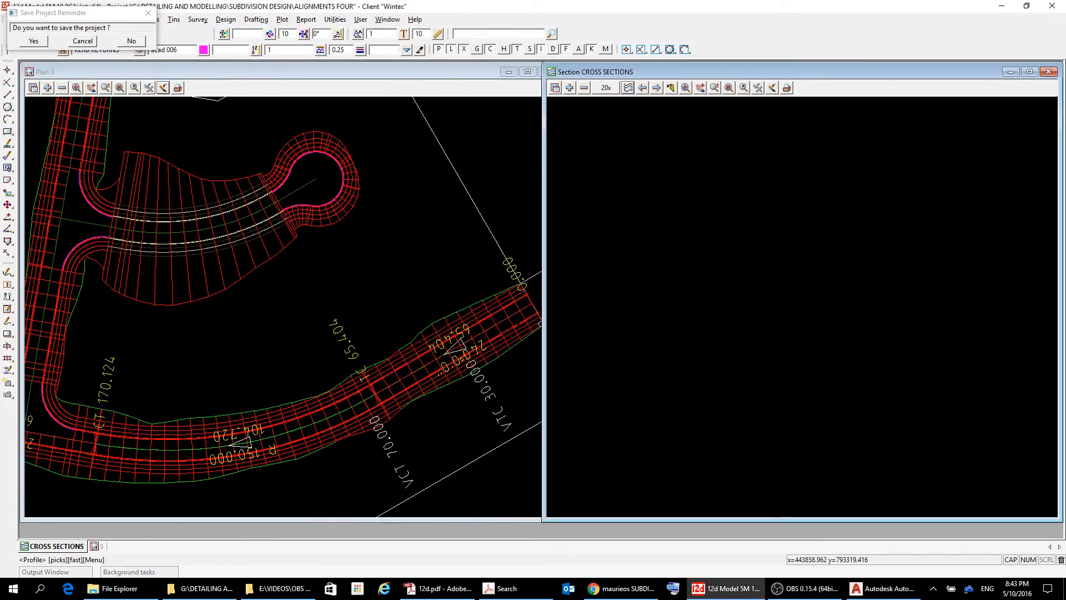
click(525, 319)
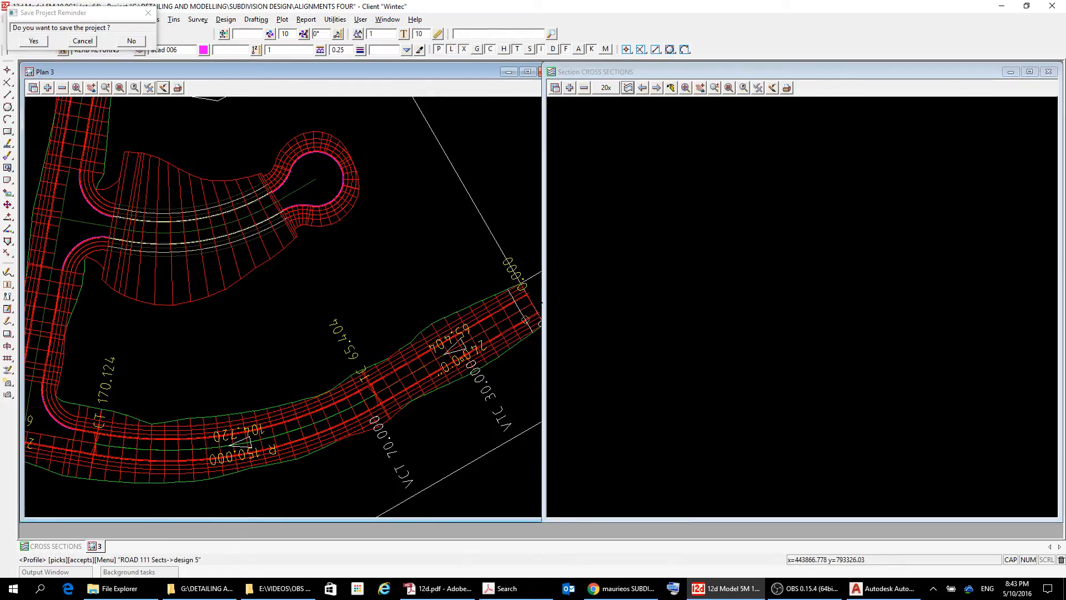
right_click(539, 296)
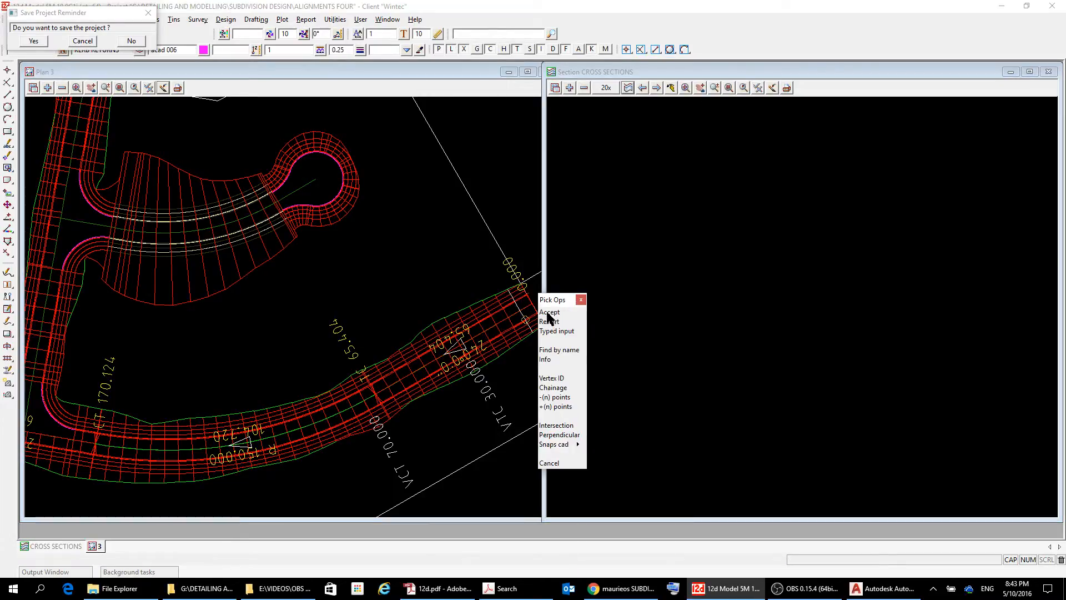
click(549, 312)
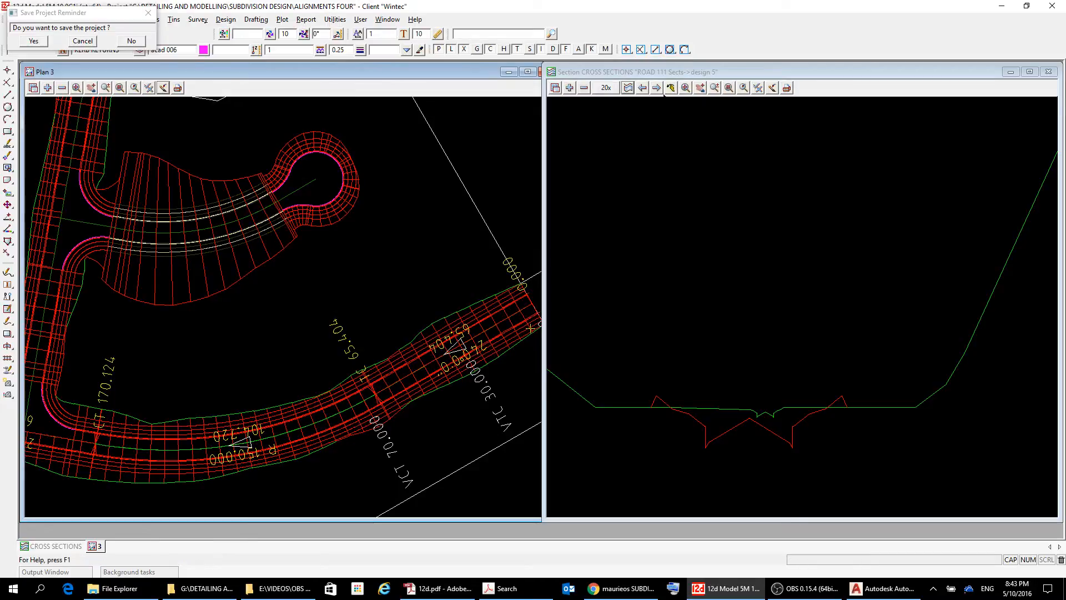
- Browse the ROAD 111 sections between chainages 0 and 35, ending at chainage 0, to compare the design with the ground surface
click(656, 87)
click(657, 85)
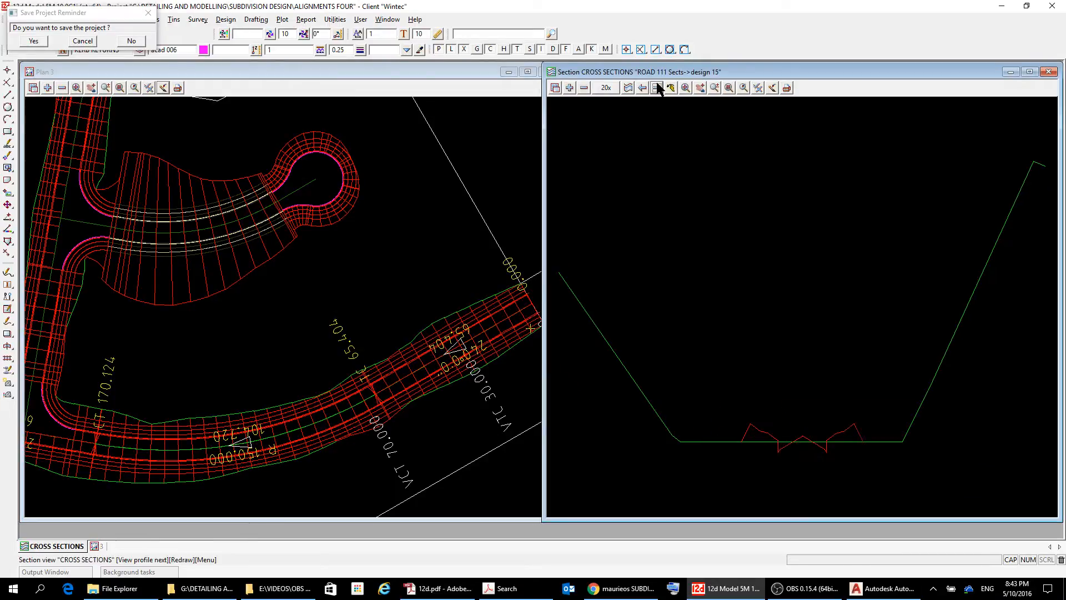
click(641, 89)
click(642, 88)
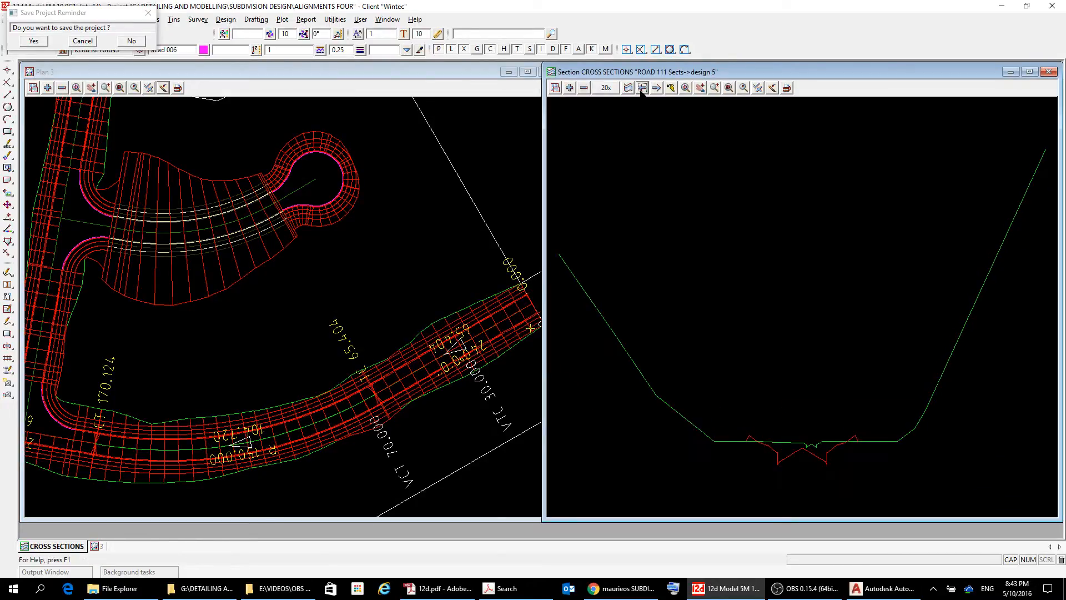
click(642, 88)
click(642, 87)
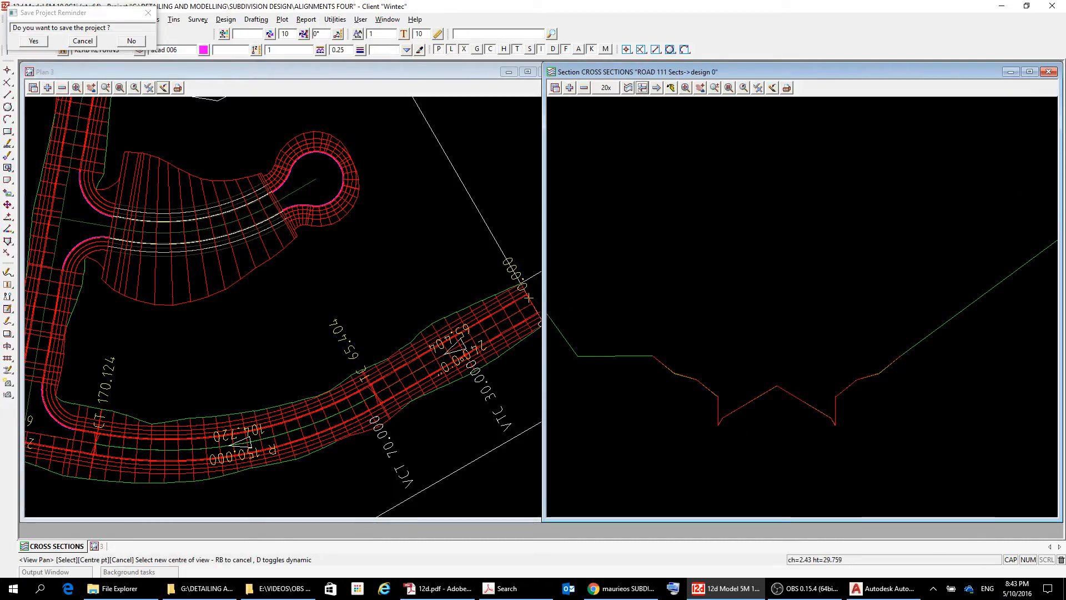
scroll(812, 456, down, 1)
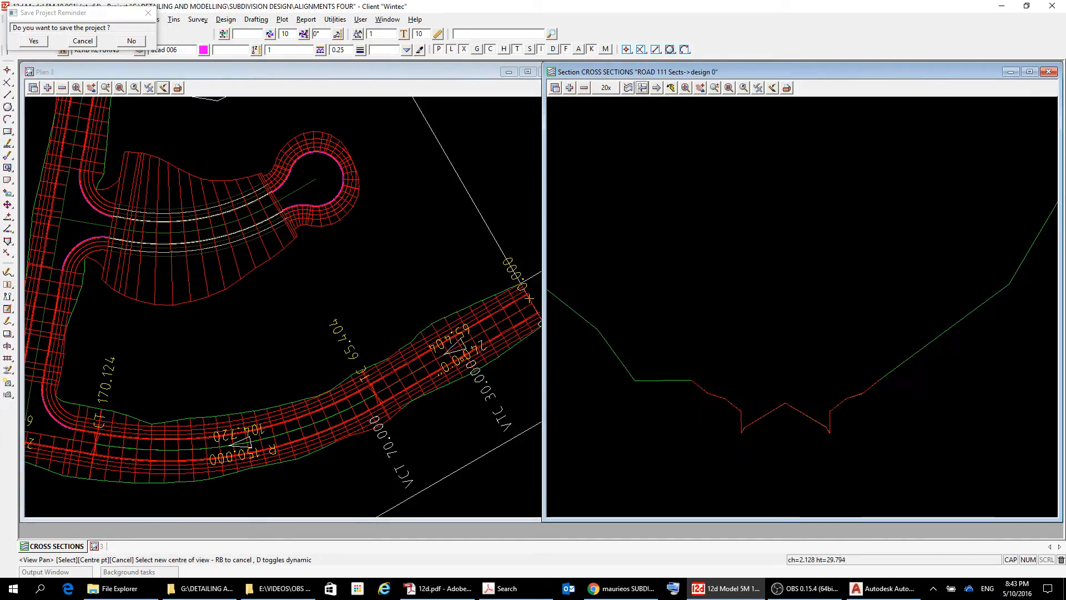
click(656, 88)
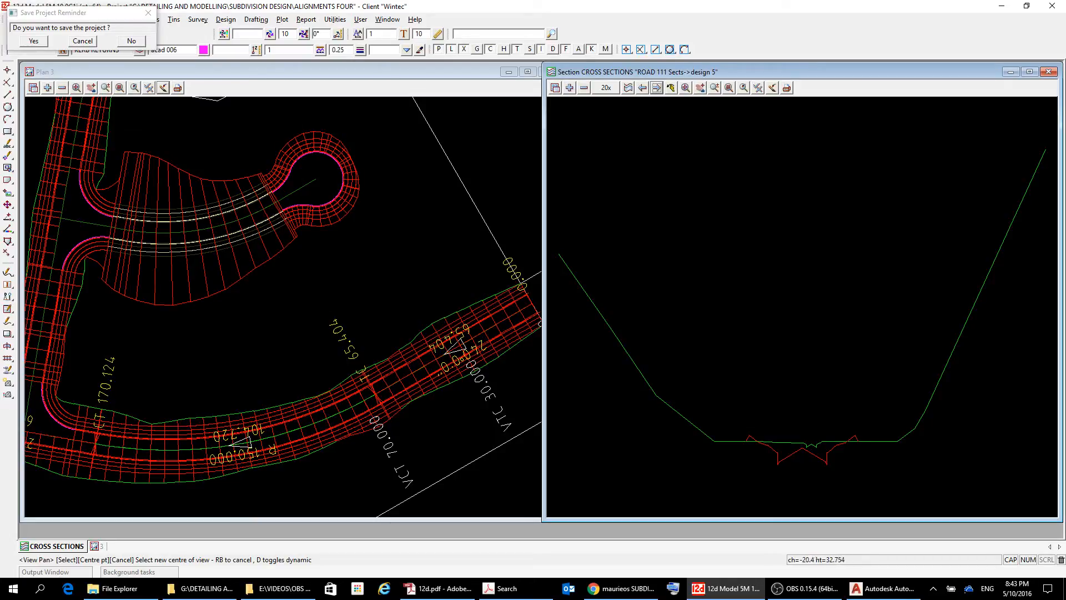
click(656, 88)
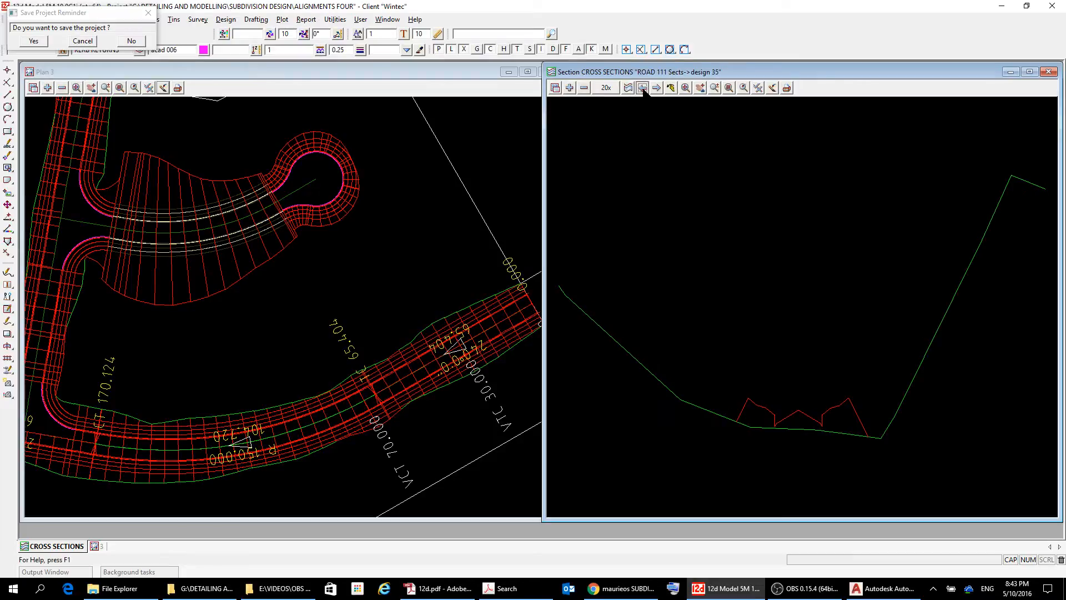
click(642, 88)
click(642, 88)
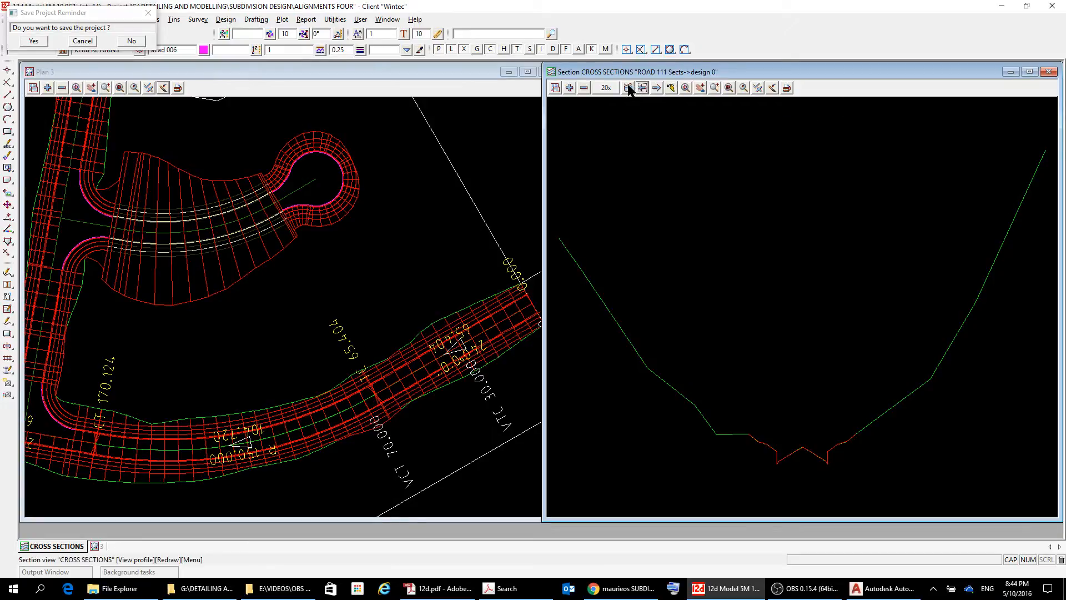
- Advance through the ROAD 111 cross sections from chainage 0 to chainage 125 to examine the cut and fill batters
click(657, 89)
click(658, 90)
click(659, 89)
click(658, 90)
click(659, 90)
click(658, 89)
click(658, 89)
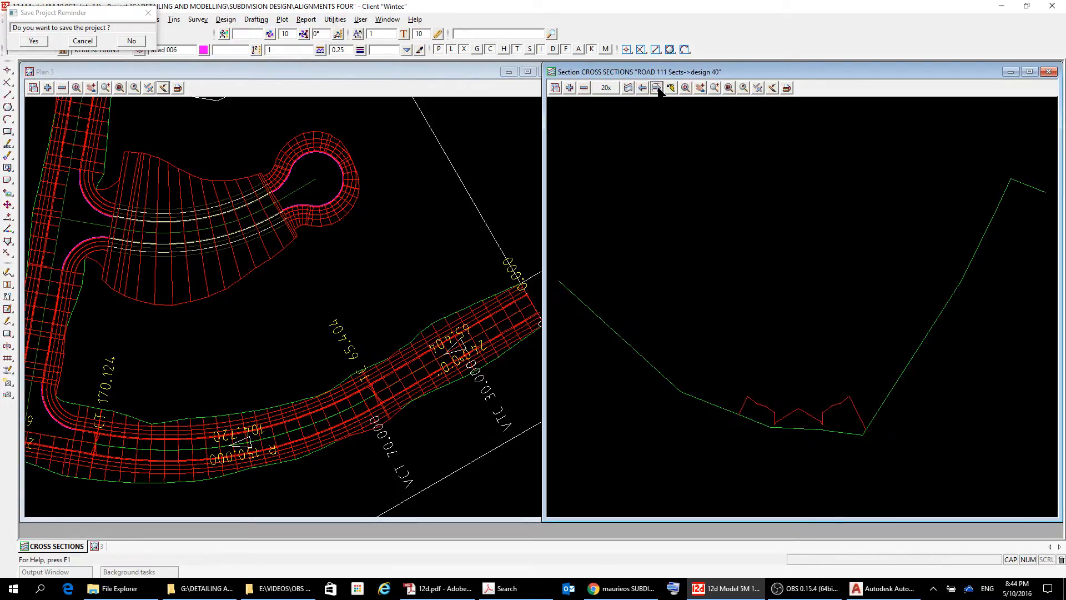
click(658, 89)
click(659, 89)
click(659, 89)
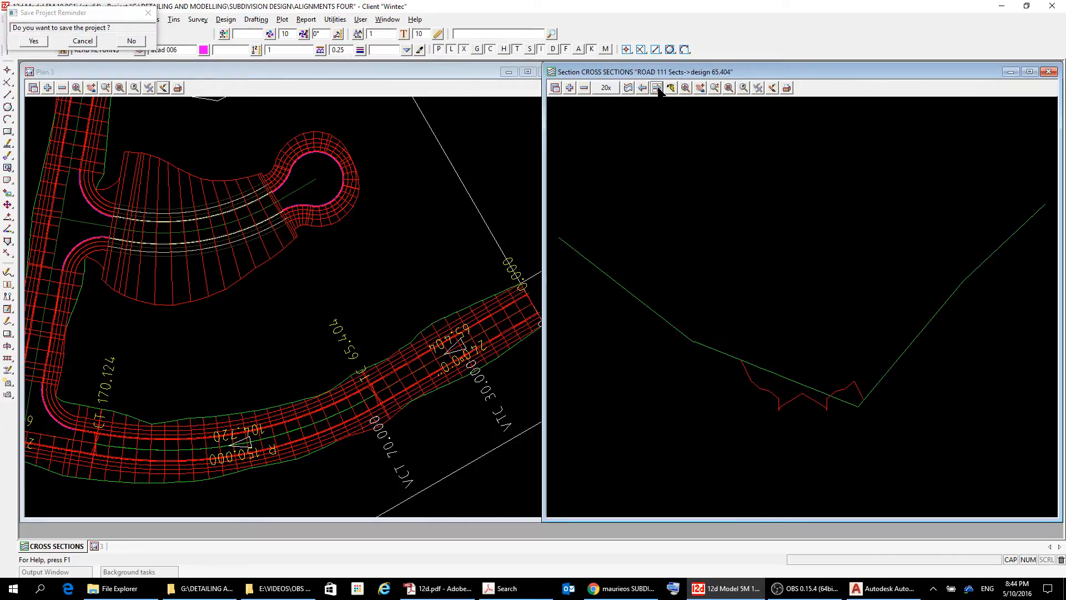
click(658, 89)
click(658, 89)
click(659, 90)
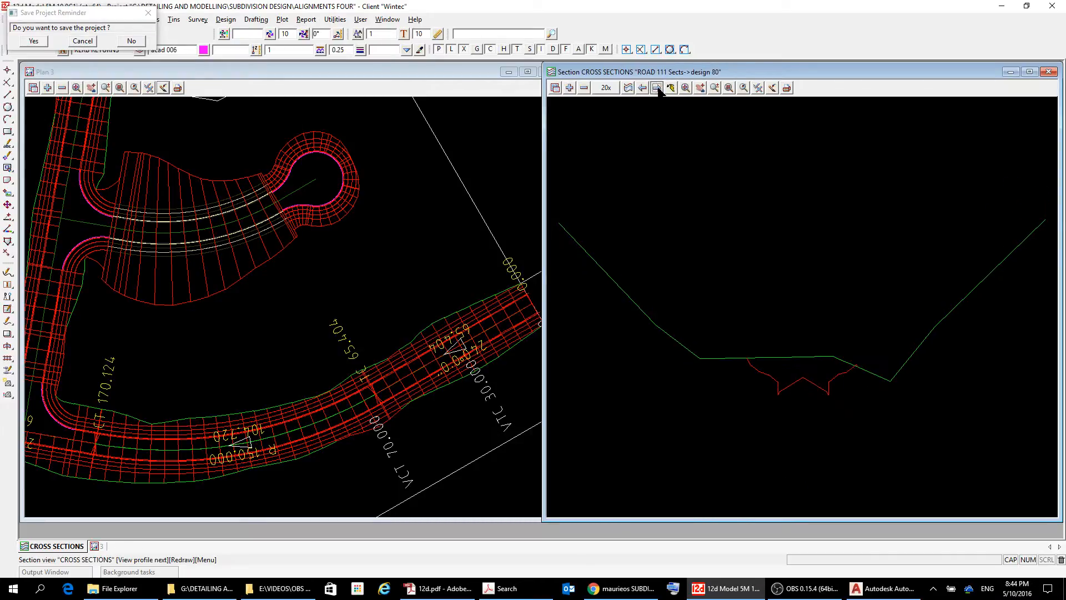
click(659, 90)
click(658, 90)
click(658, 89)
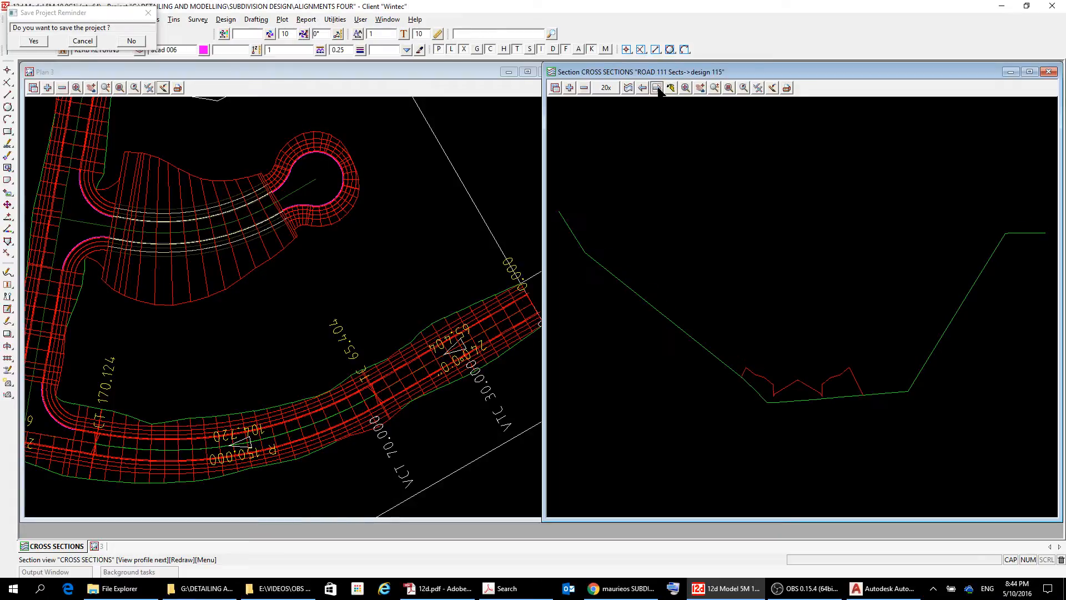
click(658, 89)
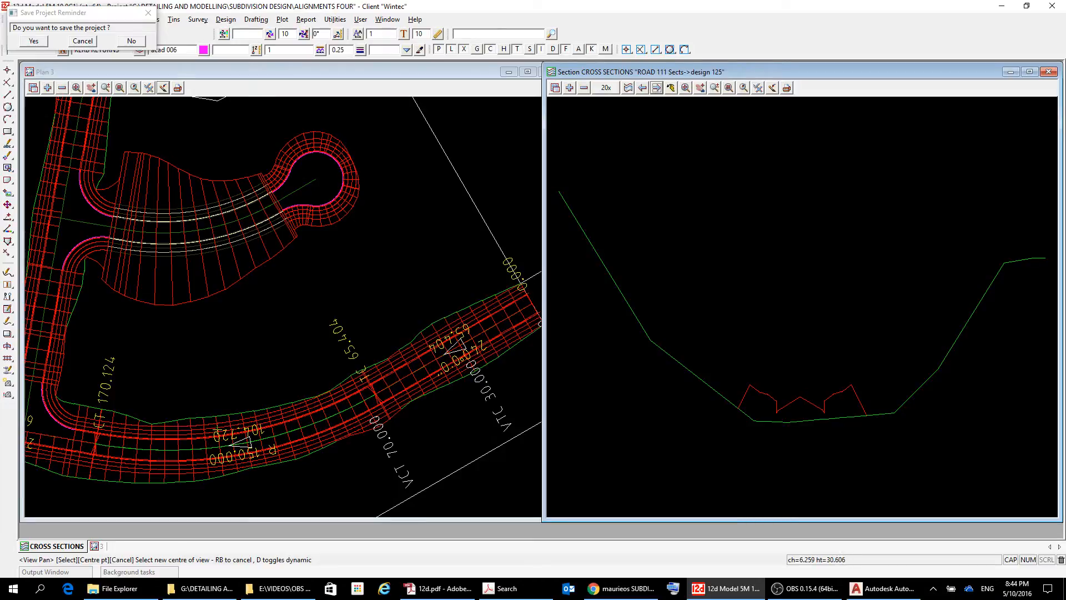
- Examine the chainage 125 section at 1x vertical exaggeration and restore the exaggeration to 20x
scroll(845, 416, up, 5)
scroll(860, 418, down, 2)
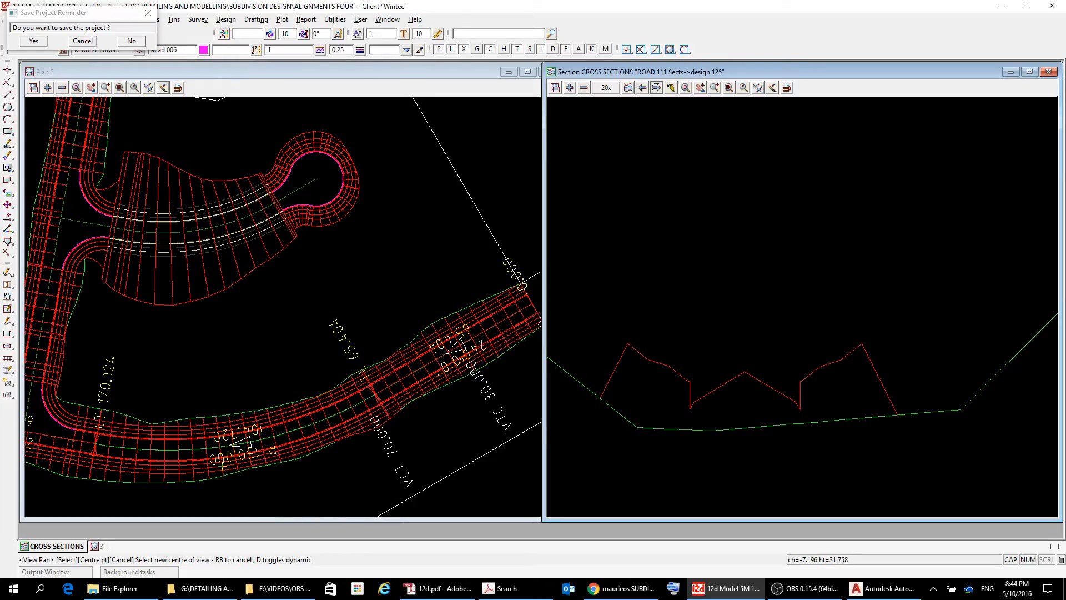
click(609, 88)
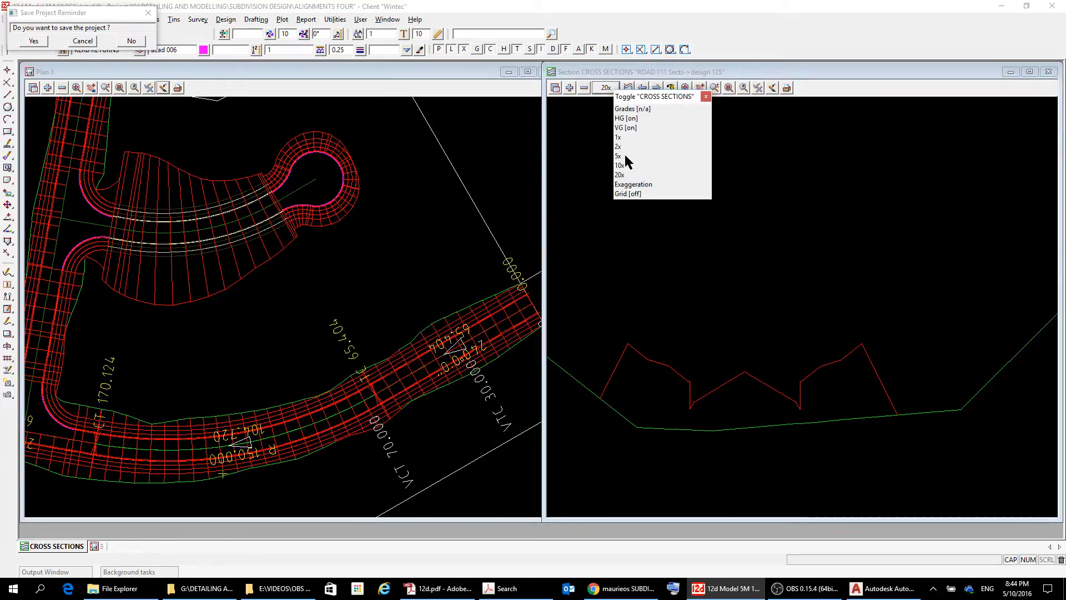
click(618, 137)
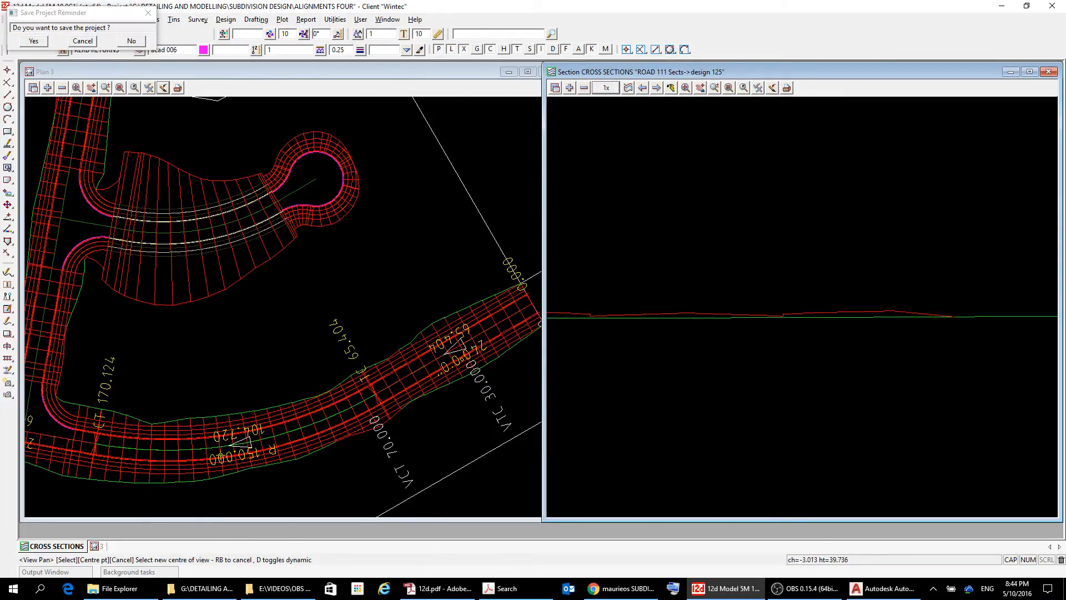
click(607, 88)
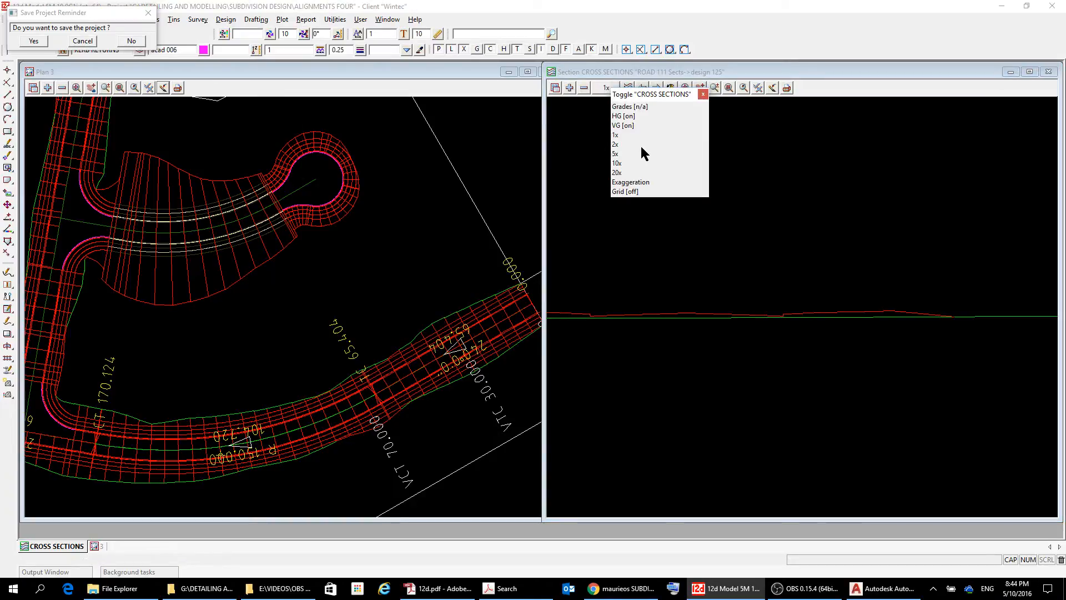
click(619, 173)
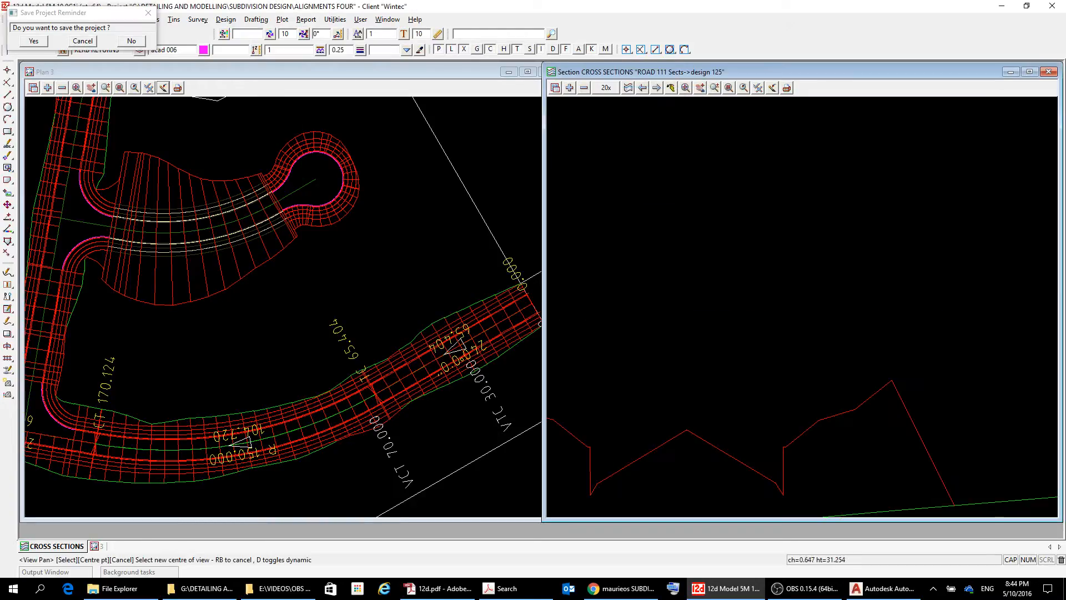
scroll(734, 344, down, 5)
scroll(577, 407, up, 2)
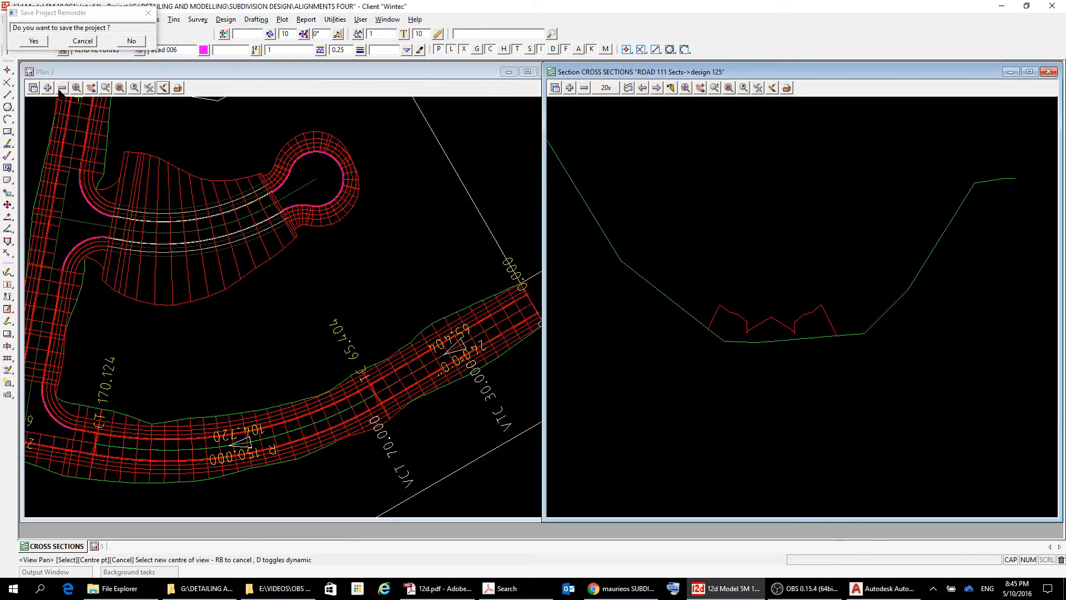
- Save the project and open the ROAD 111.mtf template file for editing
click(38, 40)
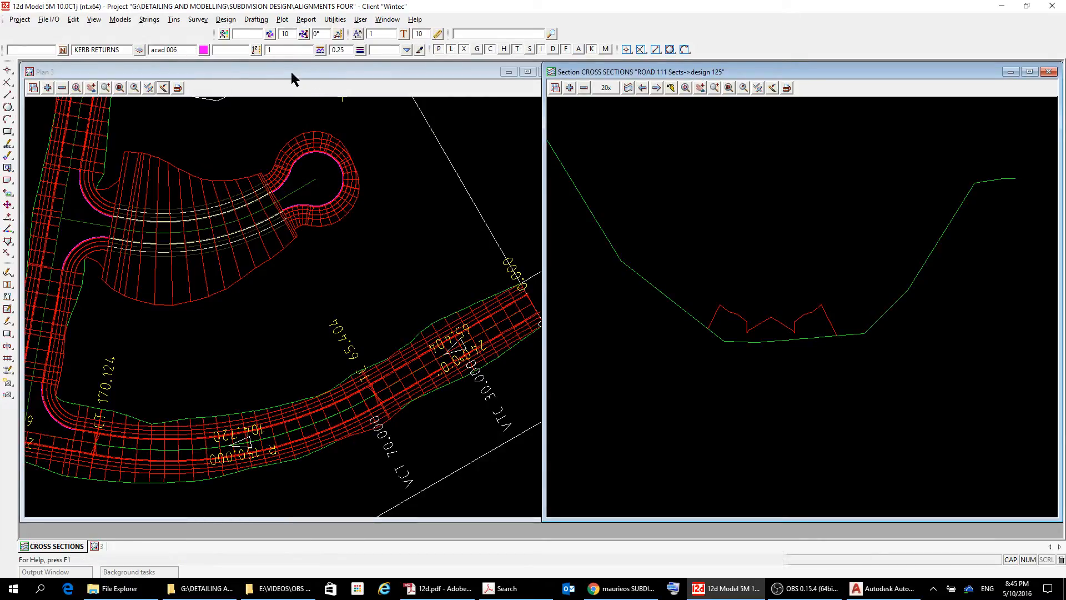
click(227, 20)
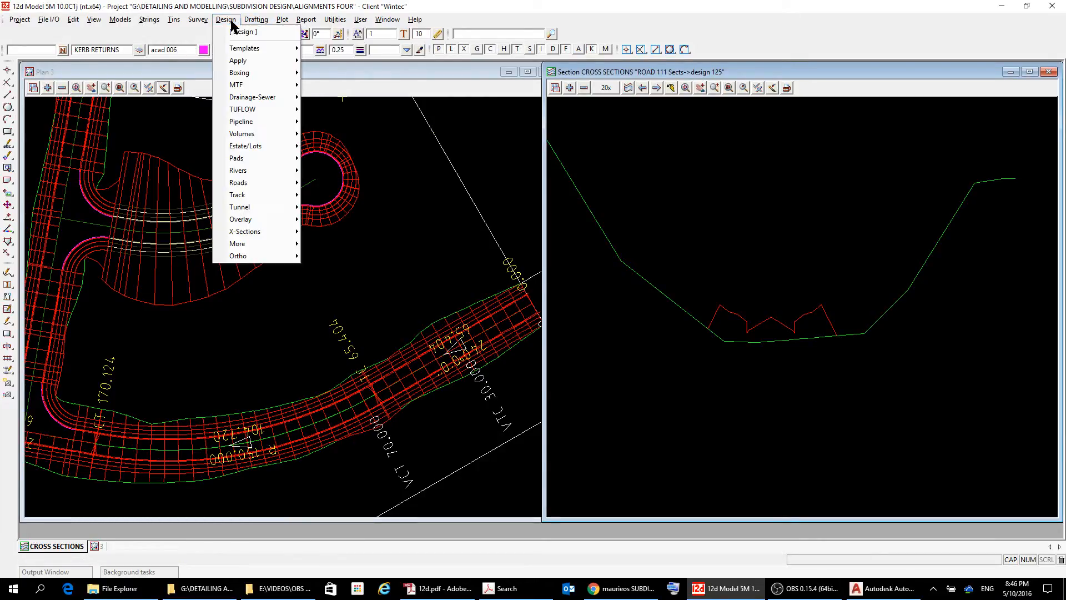
mouse_move(250, 86)
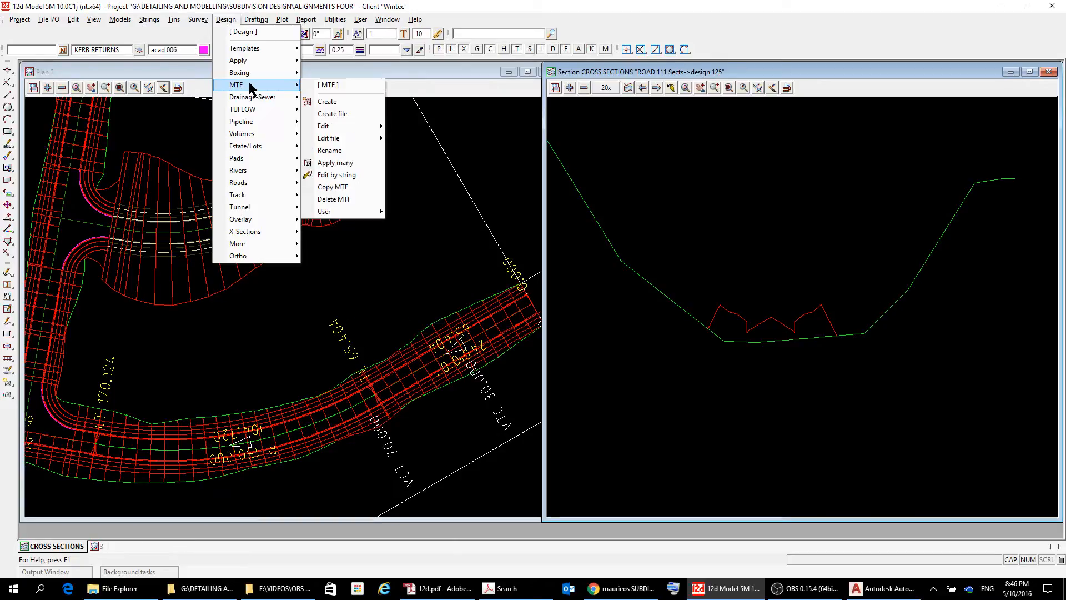
mouse_move(331, 128)
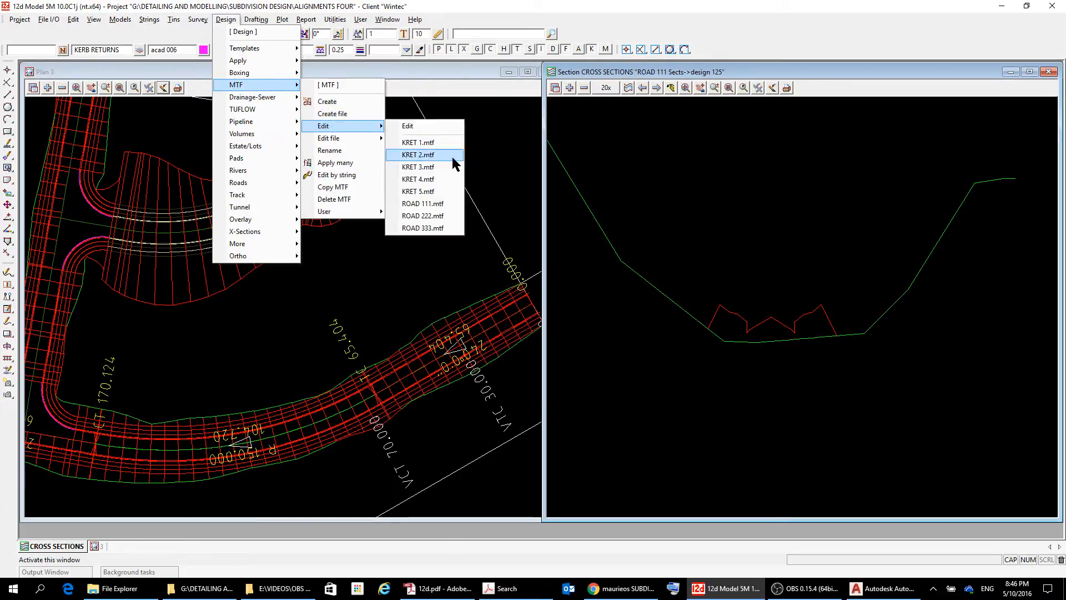
click(430, 206)
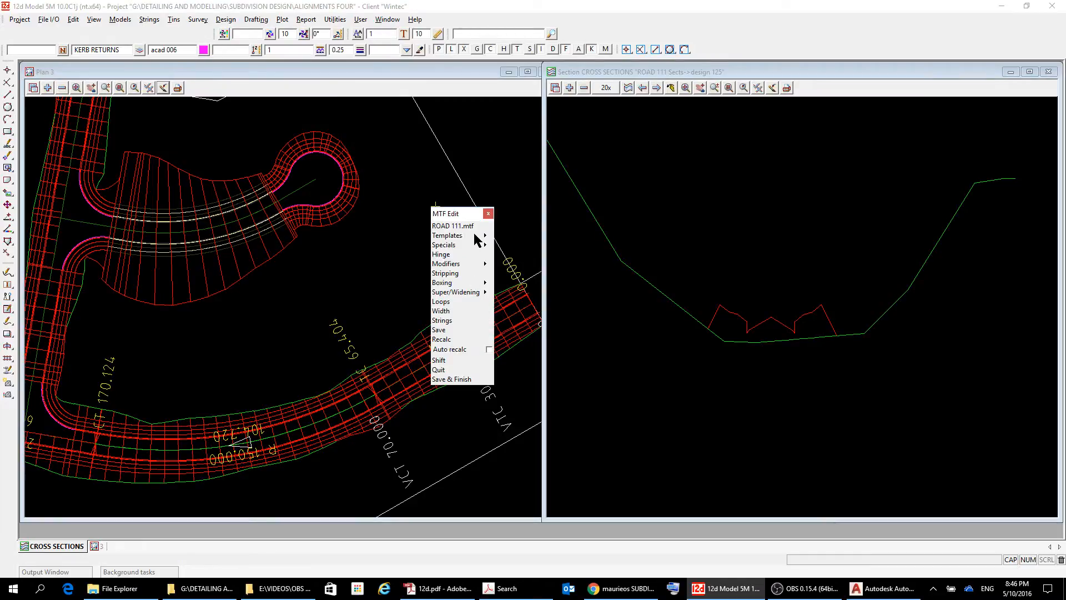
- Review the left side templates assigned in ROAD 111.mtf and close the list without changes
mouse_move(484, 238)
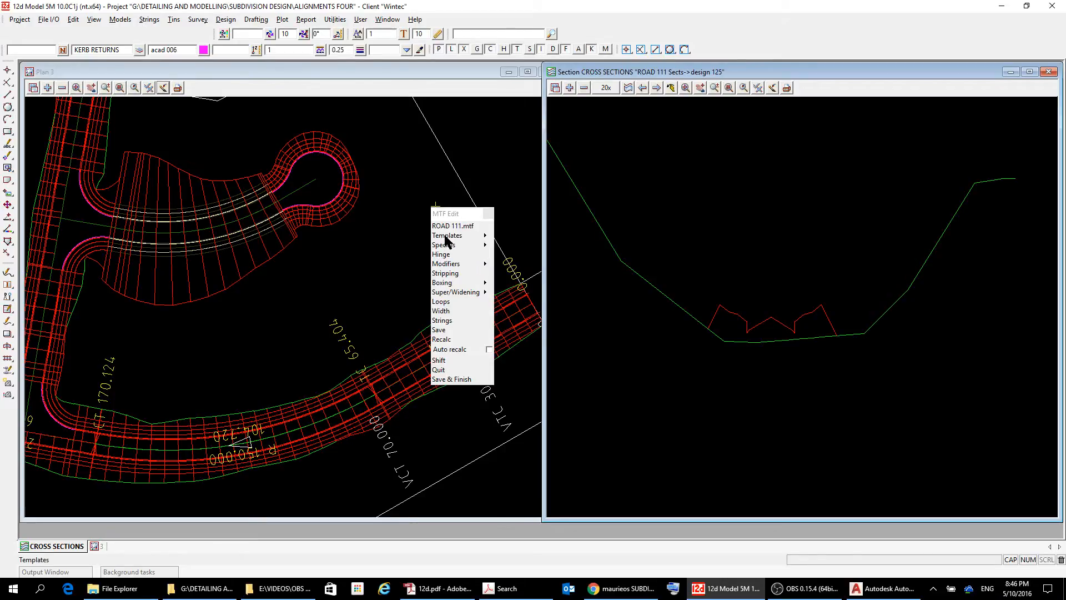
mouse_move(478, 236)
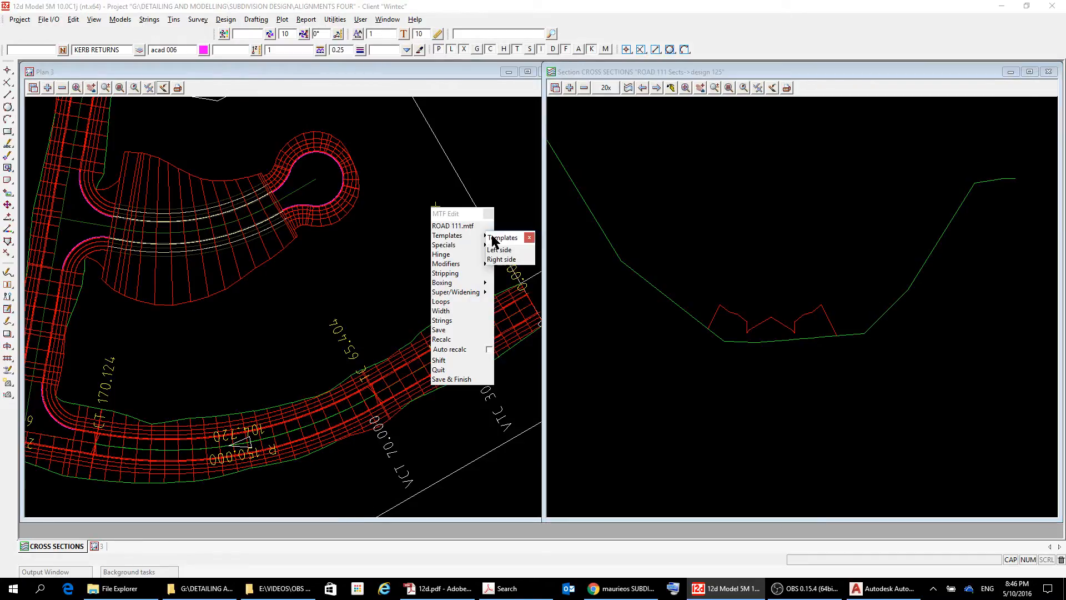
click(497, 249)
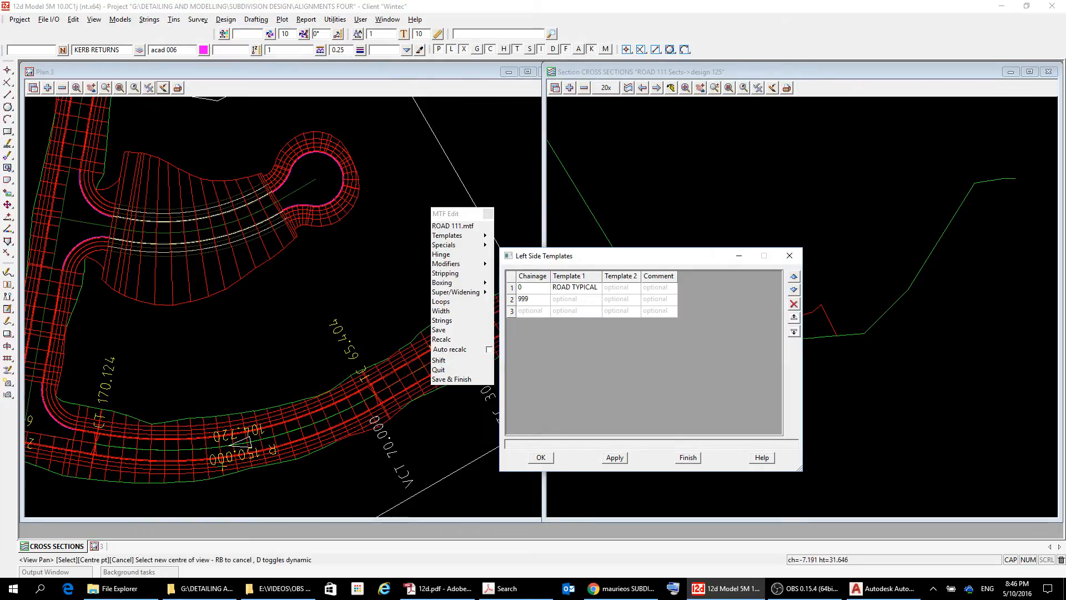
click(789, 256)
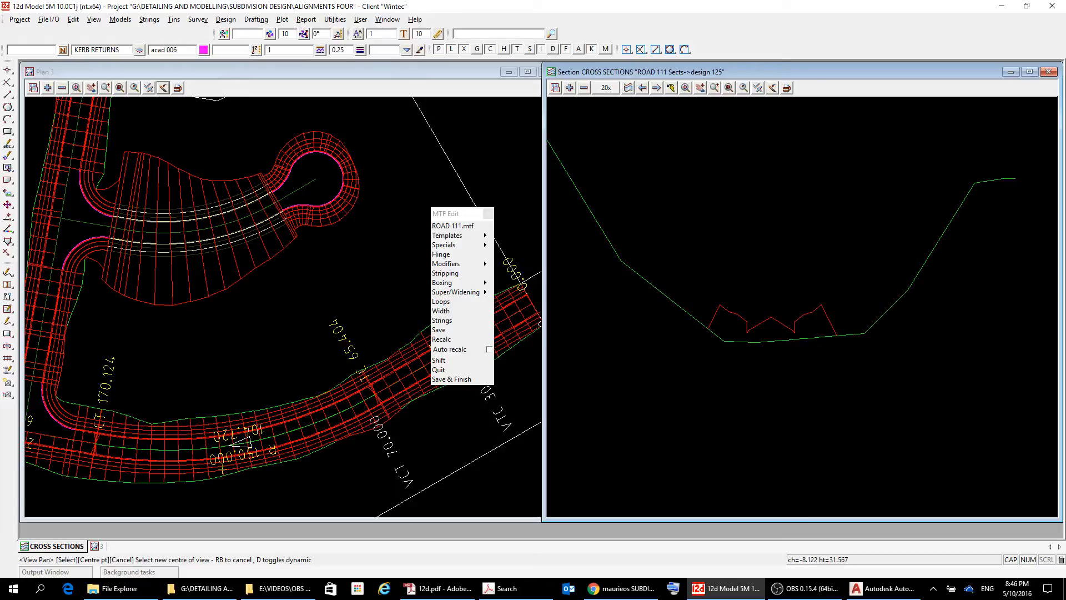
- Add a Final - Fill Slope modifier to the left side template modifiers of ROAD 111.mtf
click(484, 265)
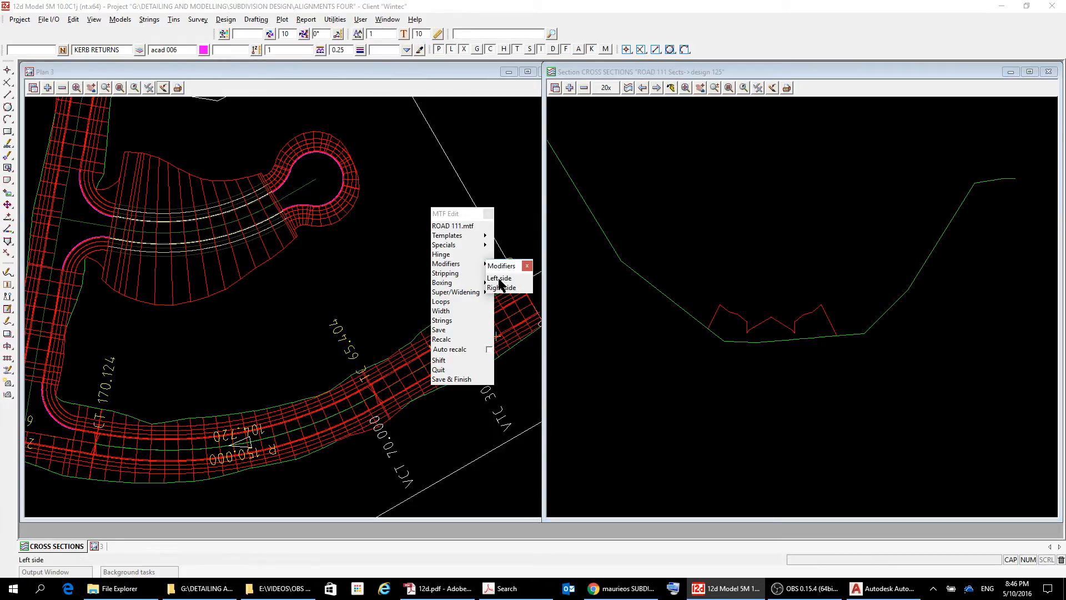
click(499, 278)
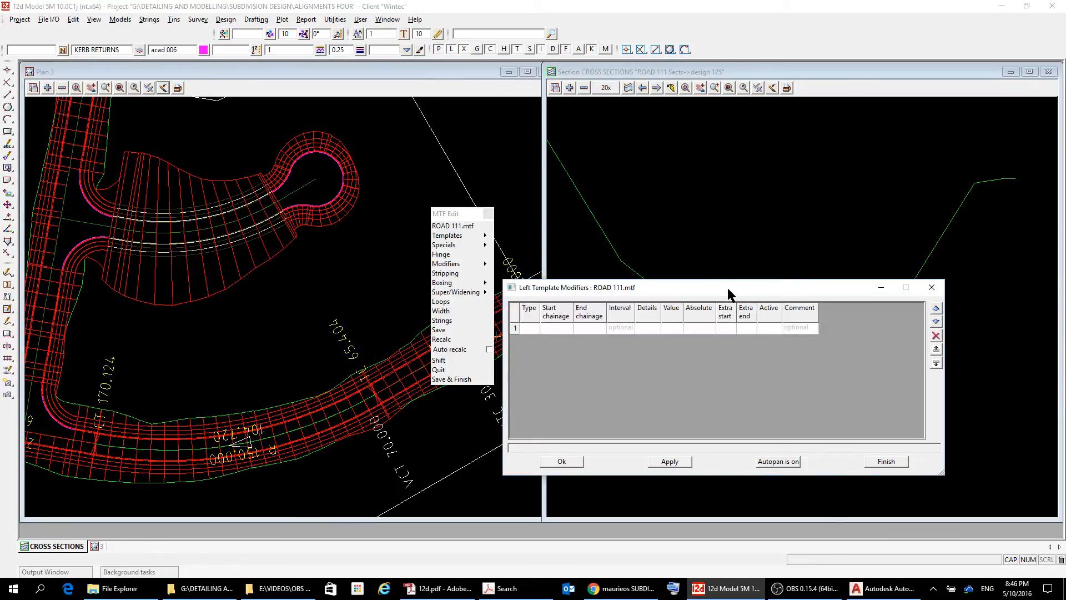
drag(728, 288, 798, 360)
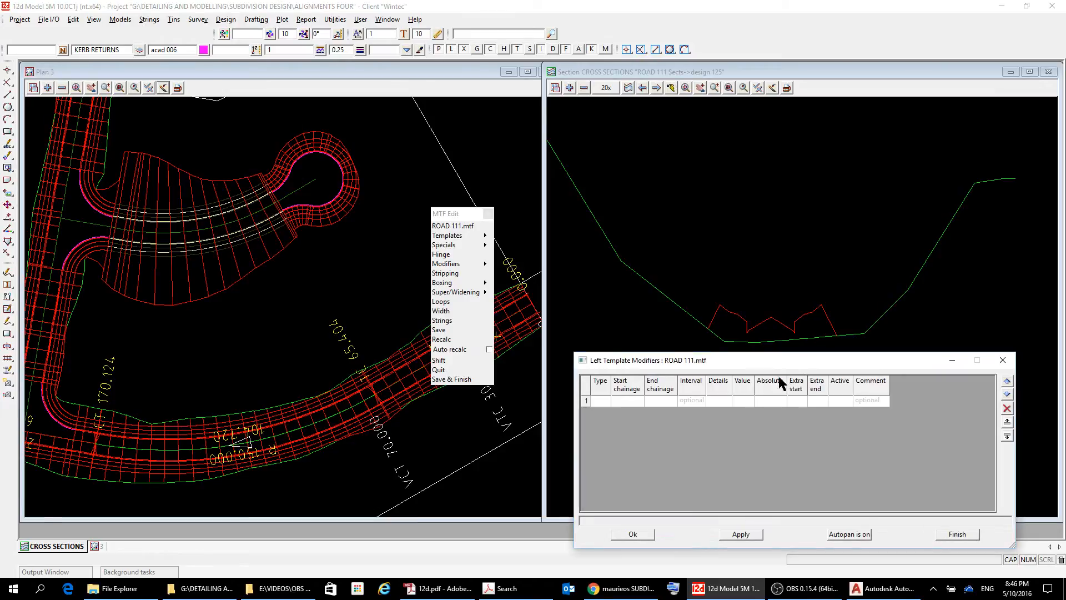
click(601, 402)
mouse_move(613, 421)
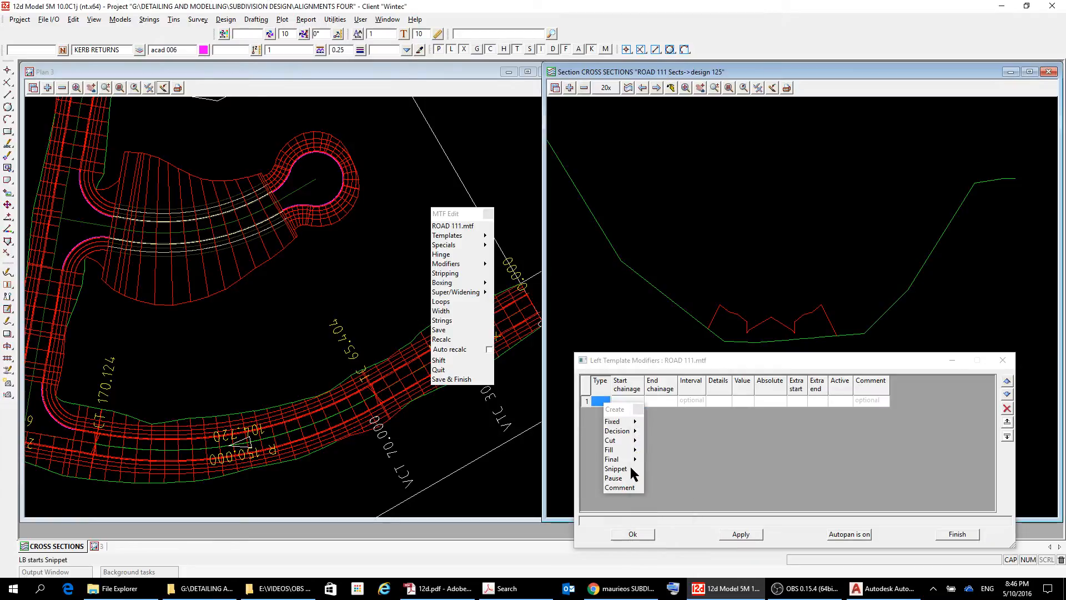
mouse_move(636, 463)
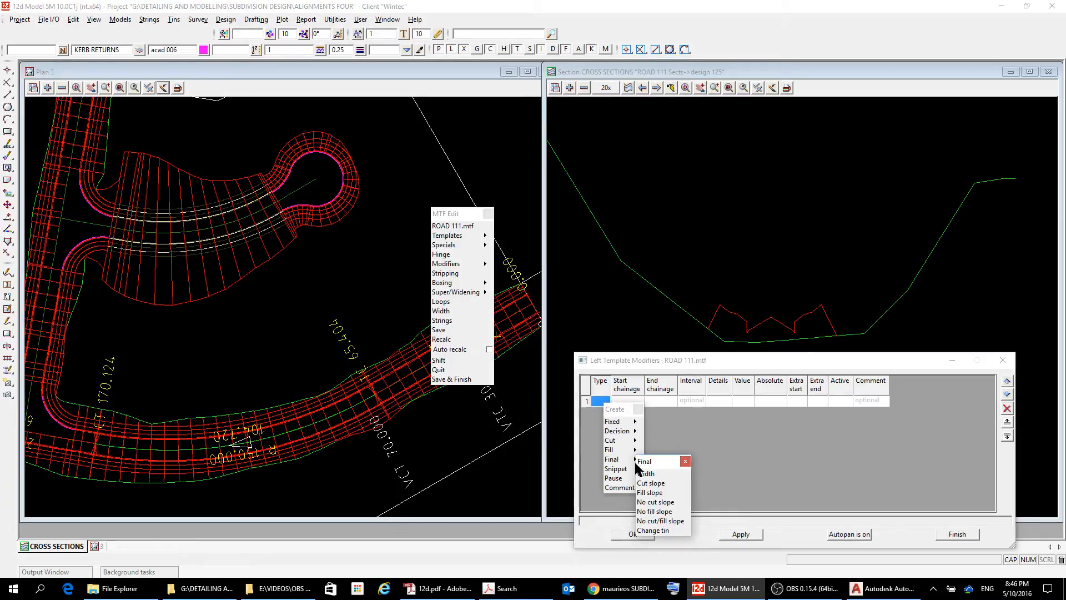
click(655, 493)
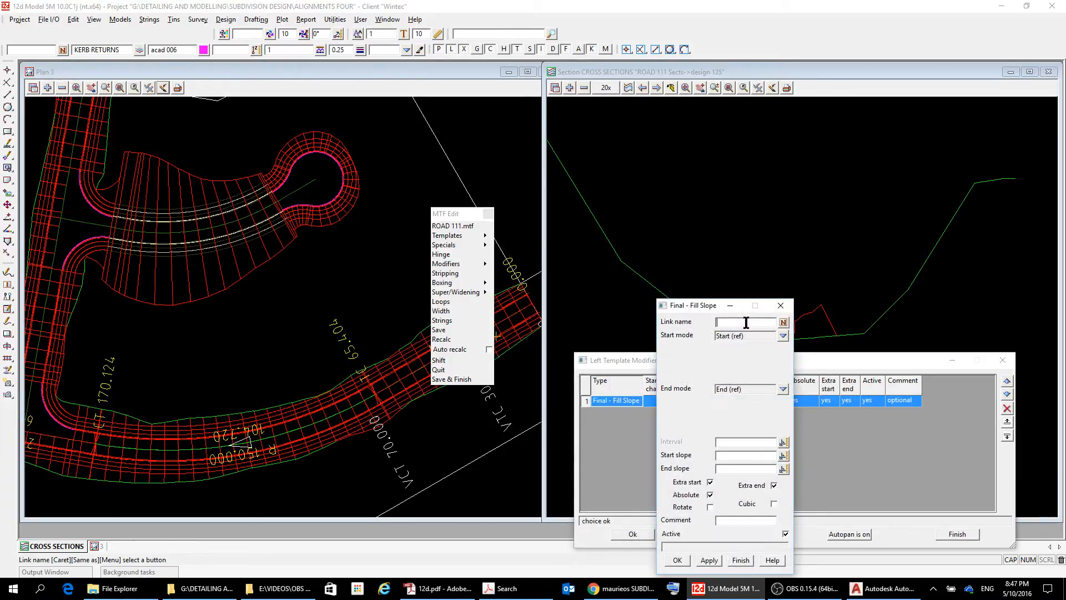
drag(697, 304, 944, 153)
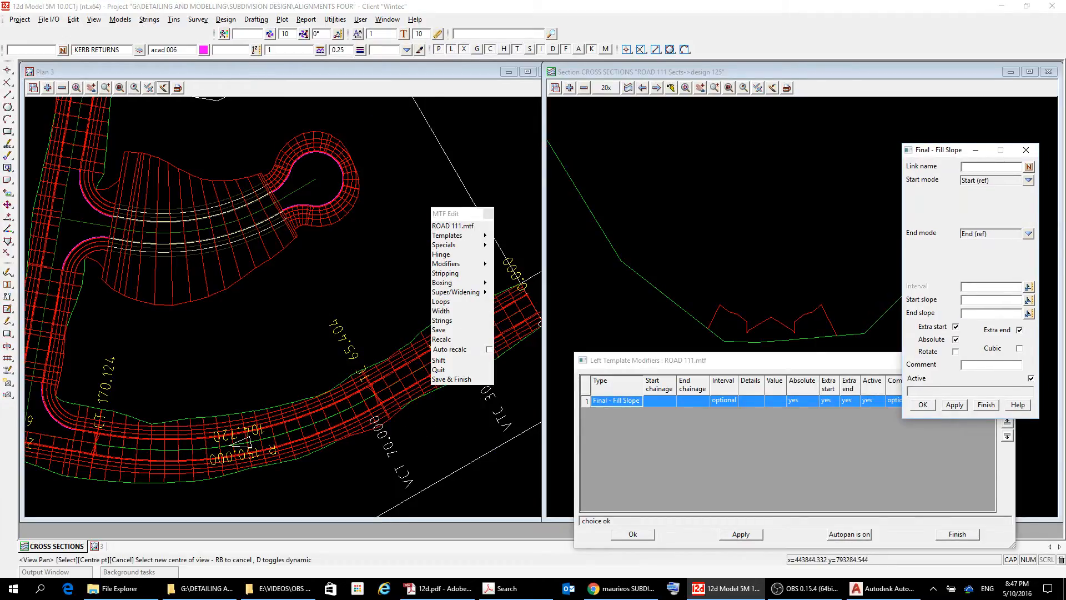
- Check the final cut/fill slopes and final link name in the ROAD TYPICAL template, and close it without changes
scroll(395, 418, up, 2)
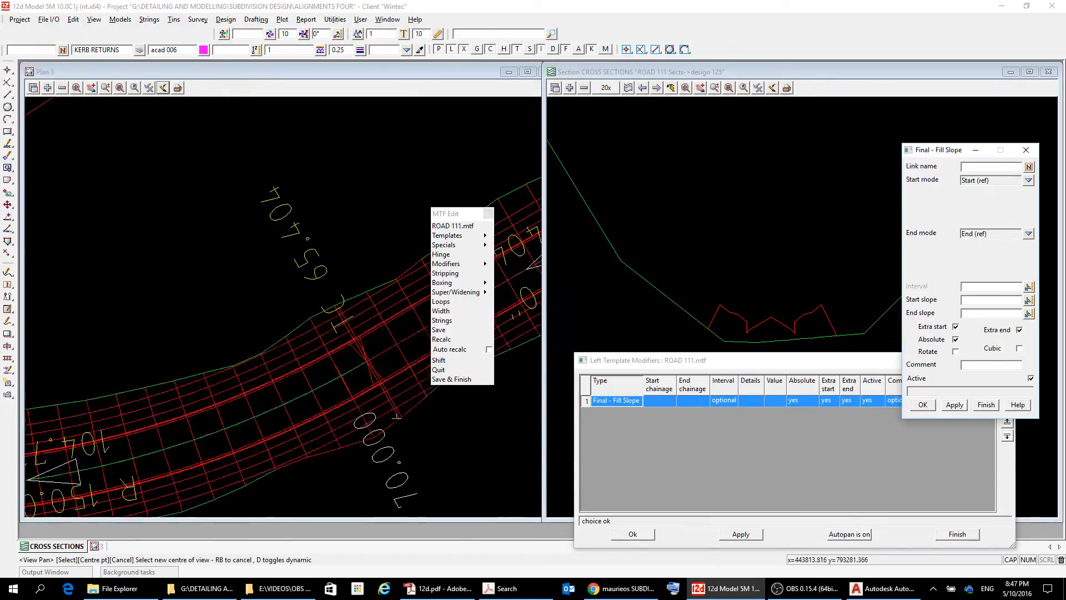
scroll(458, 416, down, 2)
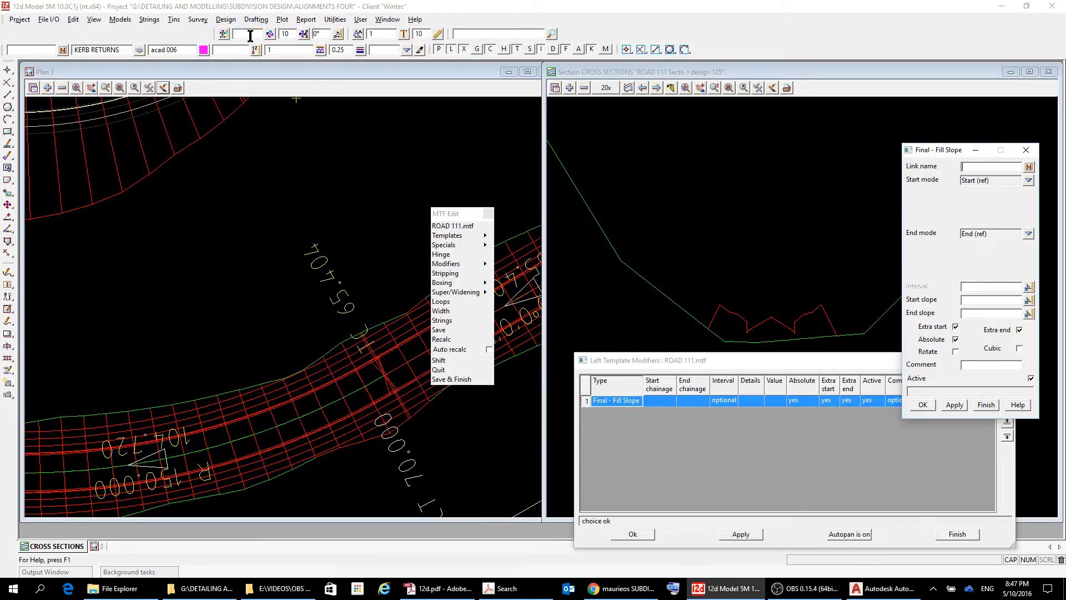
click(221, 22)
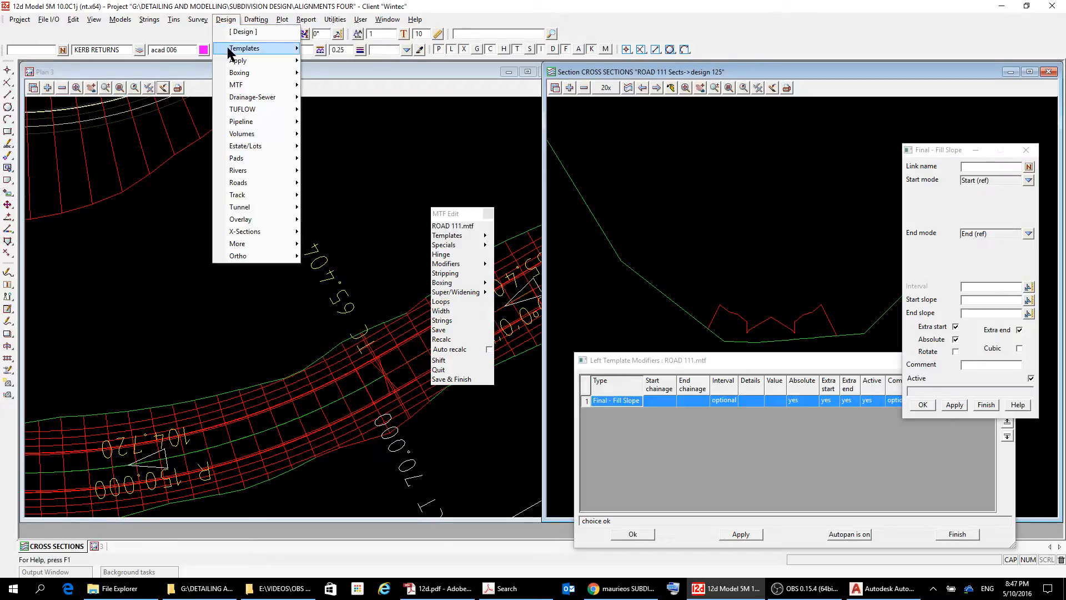
mouse_move(247, 48)
mouse_move(350, 65)
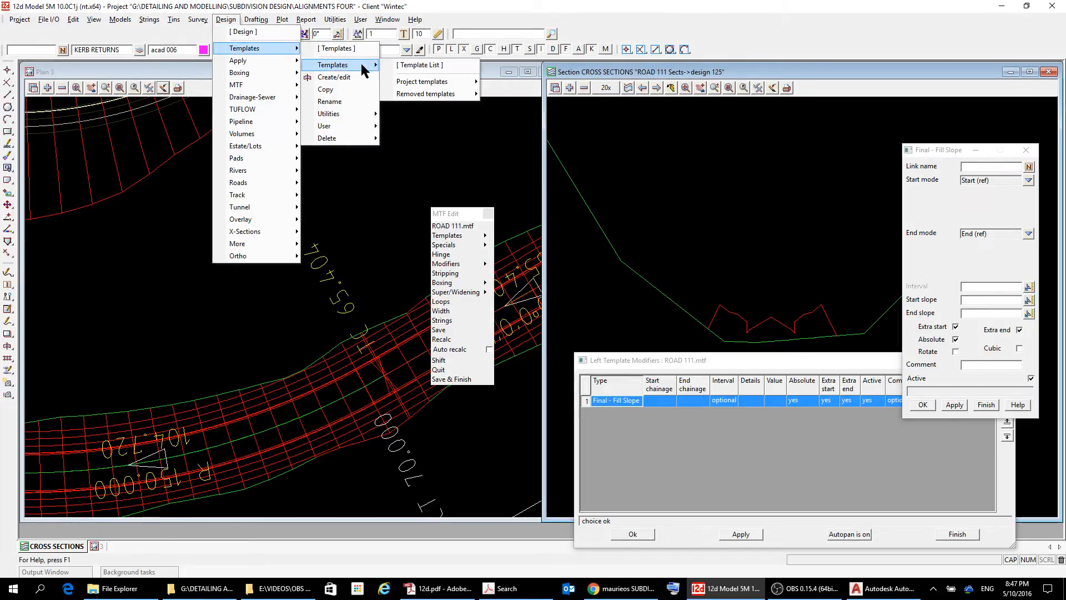
mouse_move(450, 83)
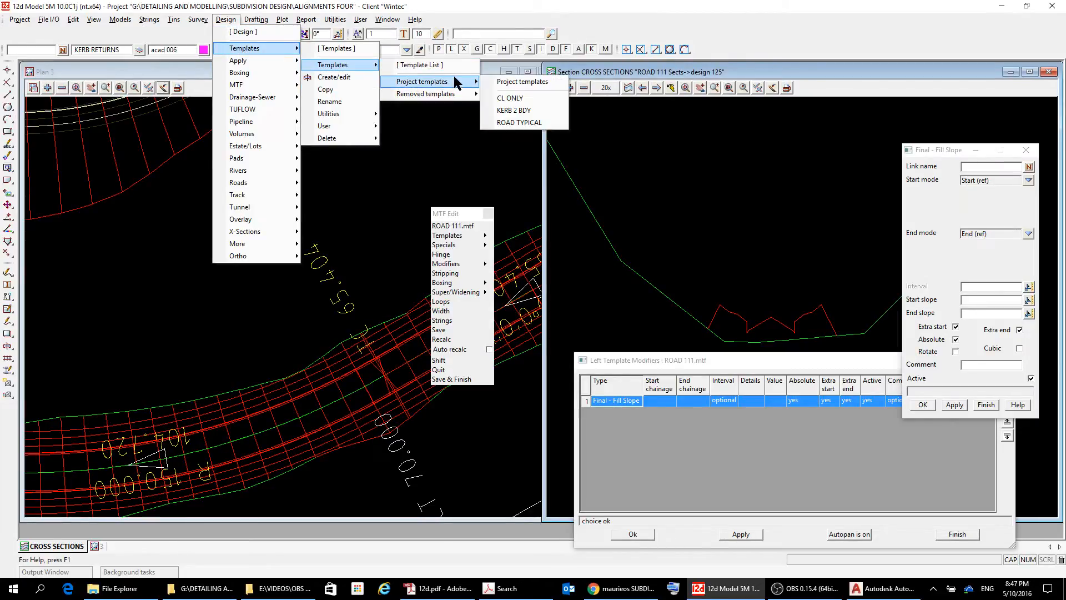
click(527, 110)
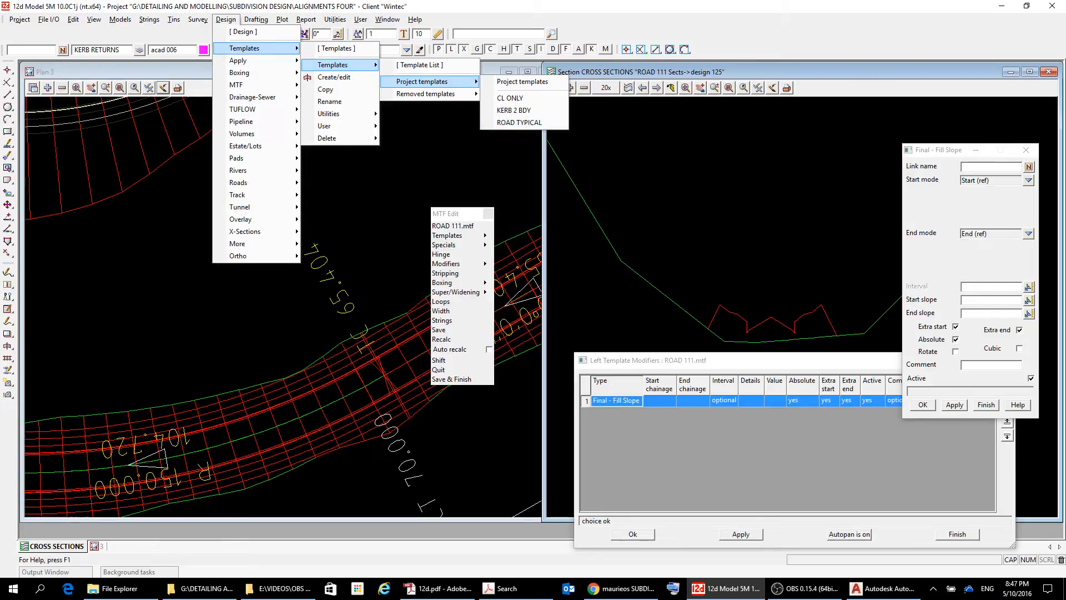
click(519, 122)
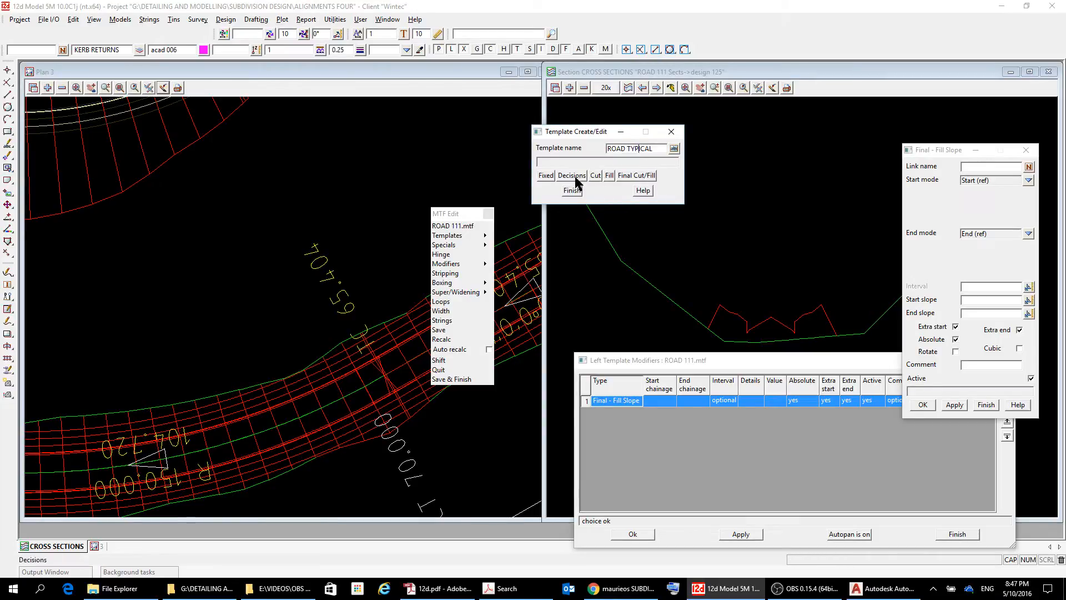
click(637, 176)
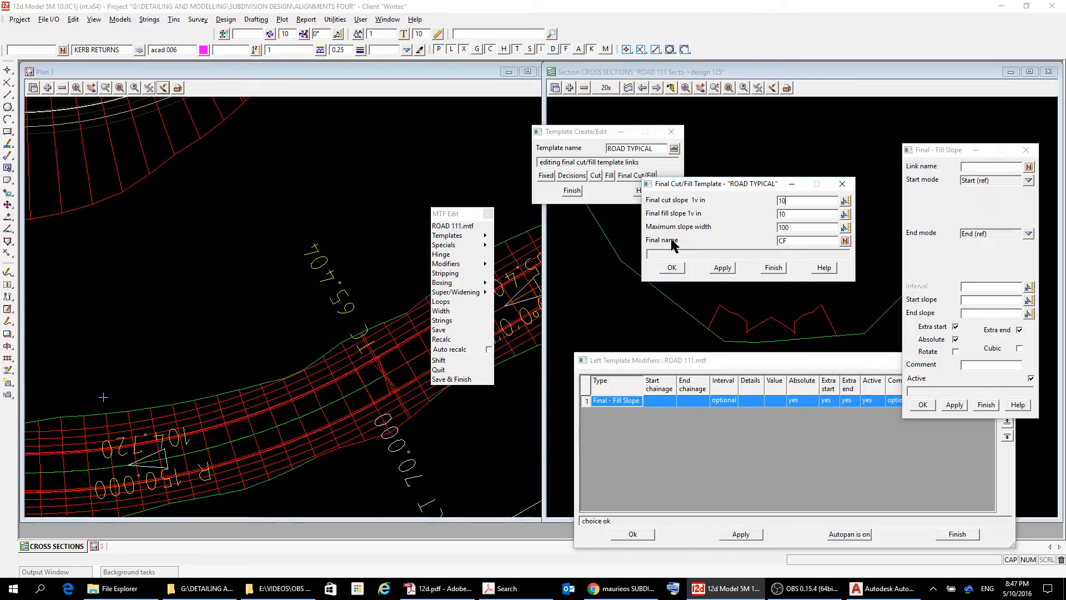
click(774, 268)
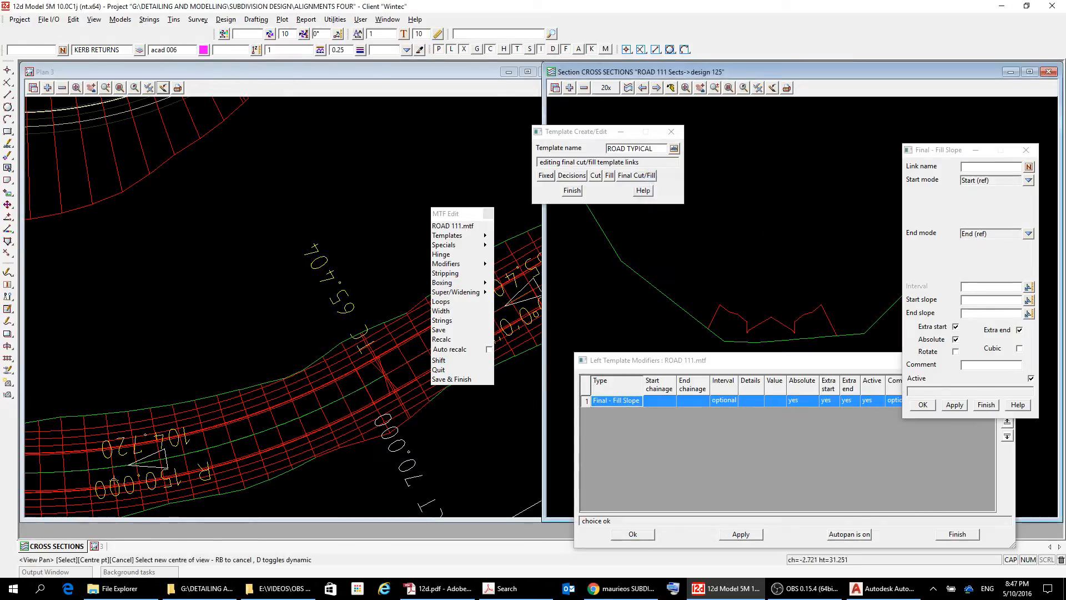
click(572, 190)
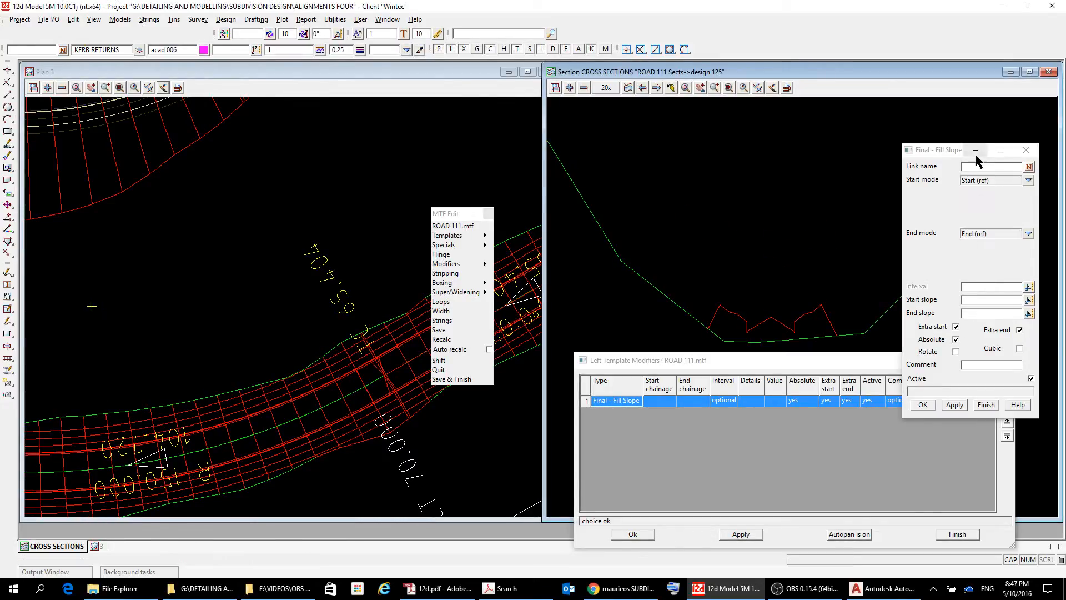
- Set the fill slope modifier's link name to CF and start and end slopes to -100, with Extra start and Extra end off
click(973, 168)
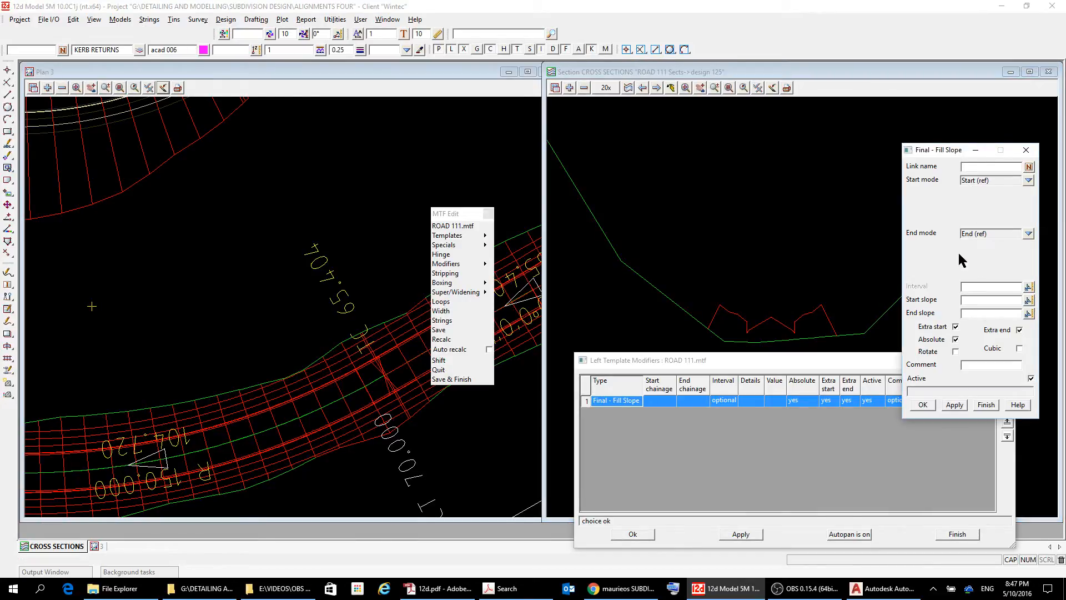
text(CF)
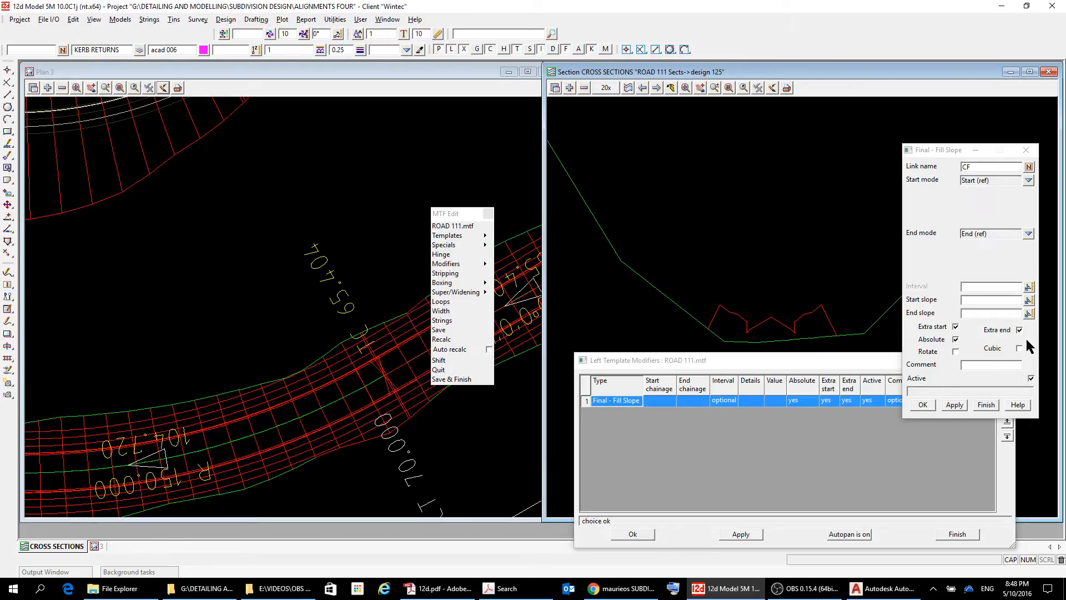
click(978, 301)
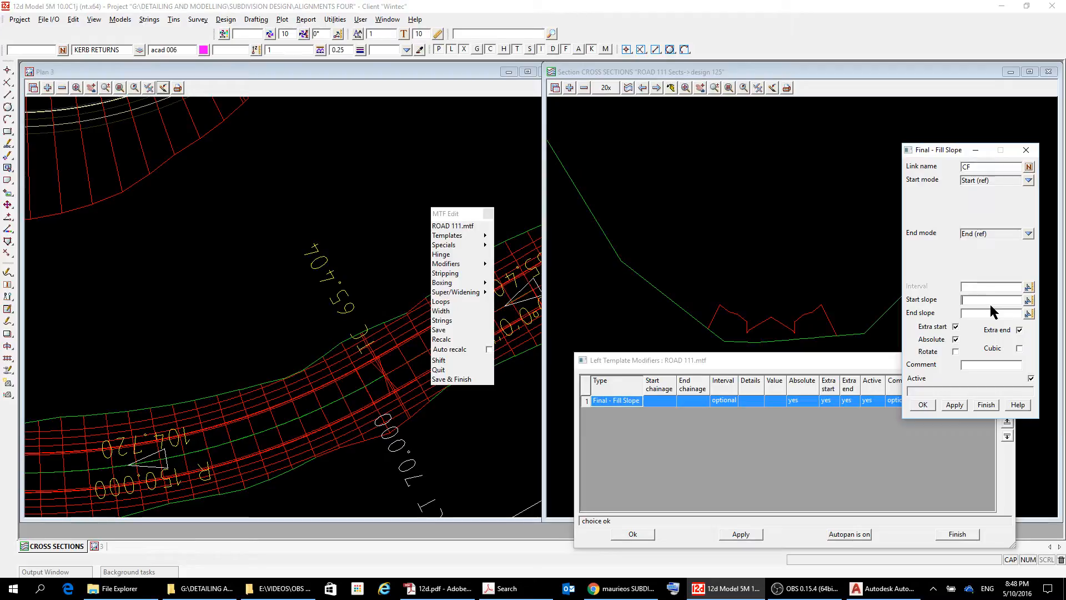
text(-100)
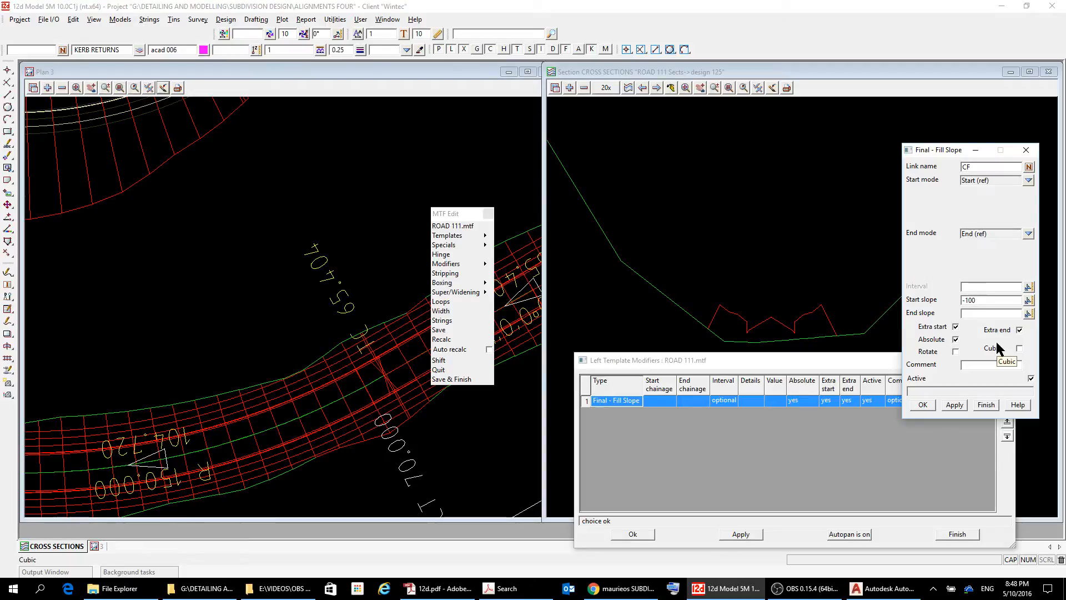
text(-100)
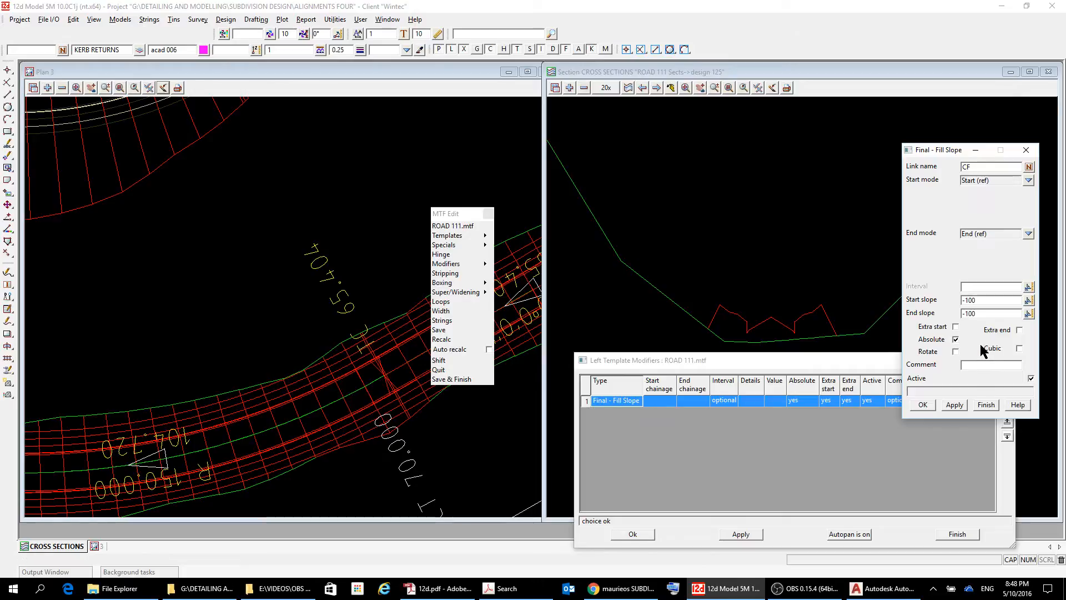
click(952, 405)
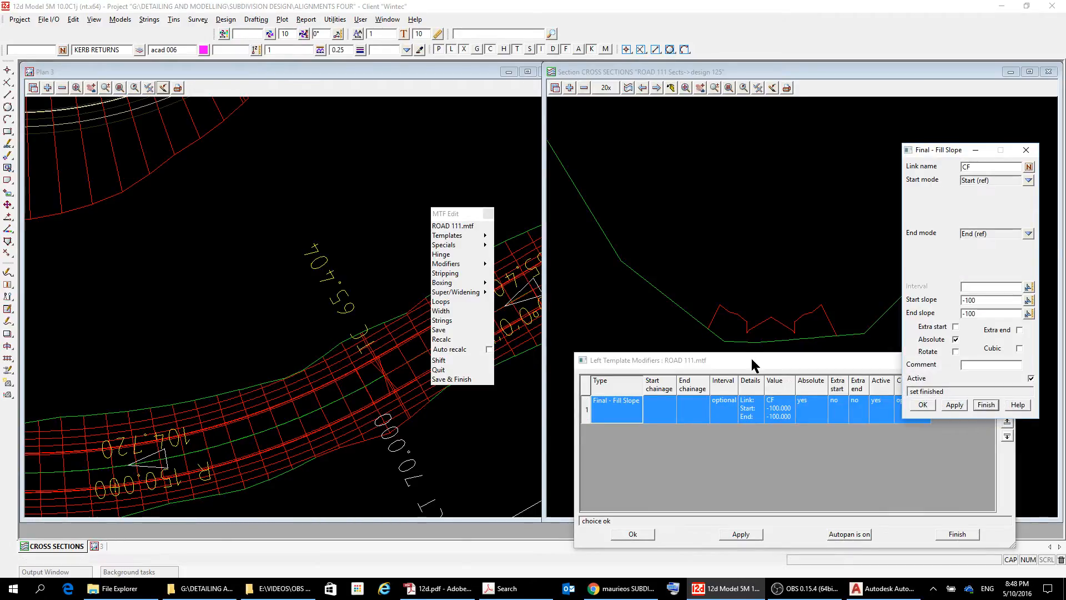
- Recalculate ROAD 111 and inspect the batters along the chainage 0 end of the road in plan
drag(751, 358, 745, 174)
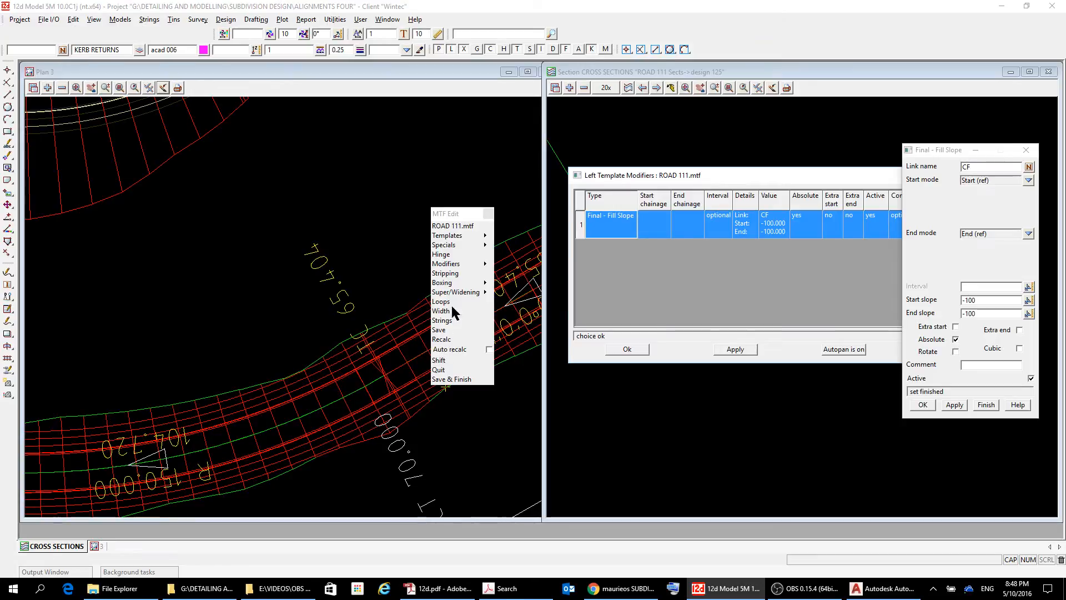
click(442, 339)
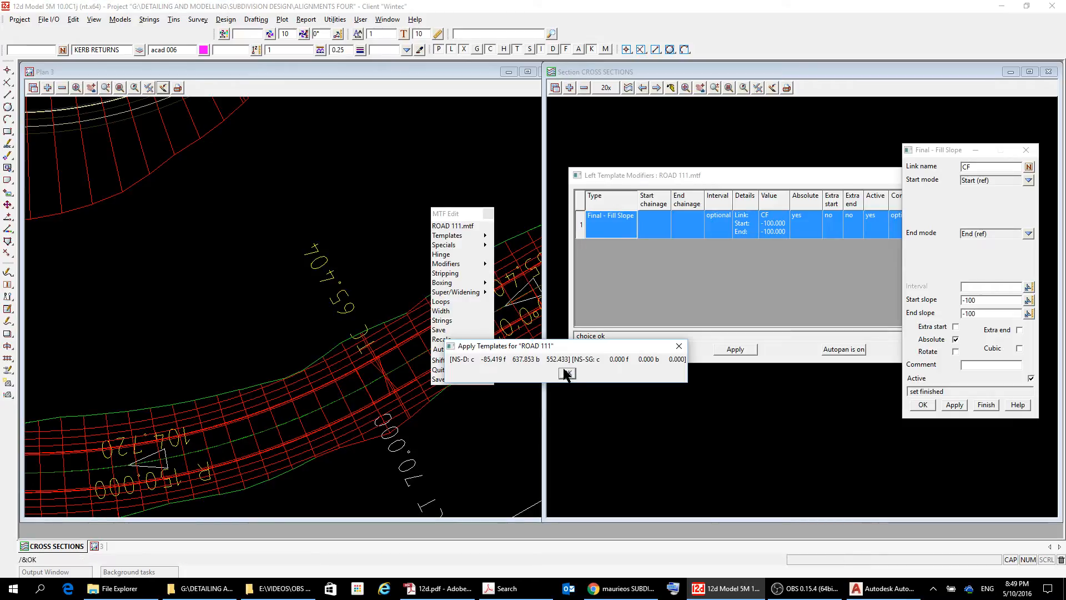
click(568, 374)
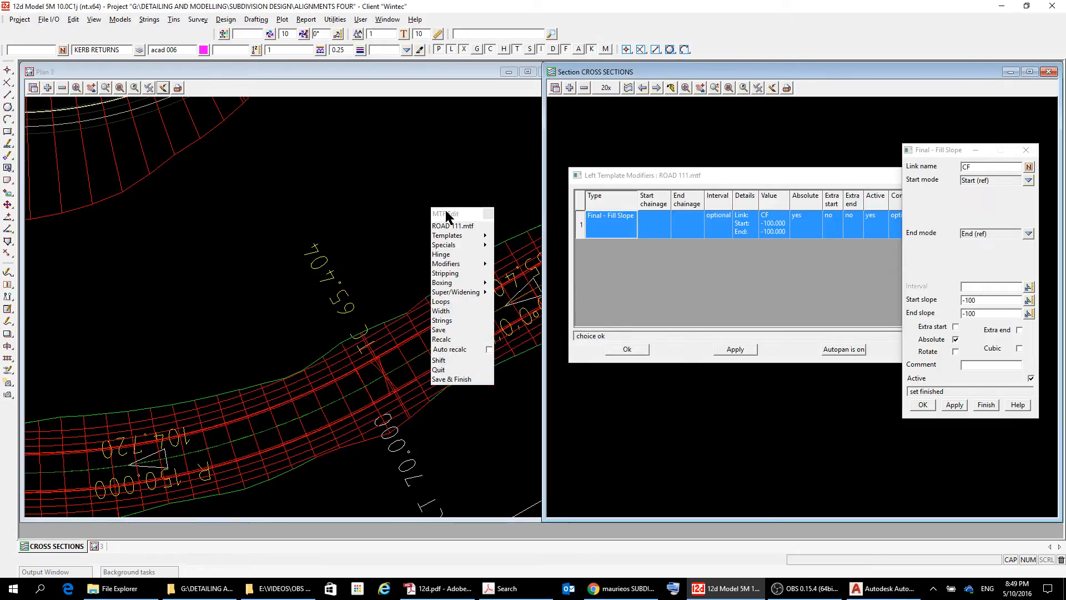
drag(461, 213, 220, 170)
scroll(508, 297, down, 3)
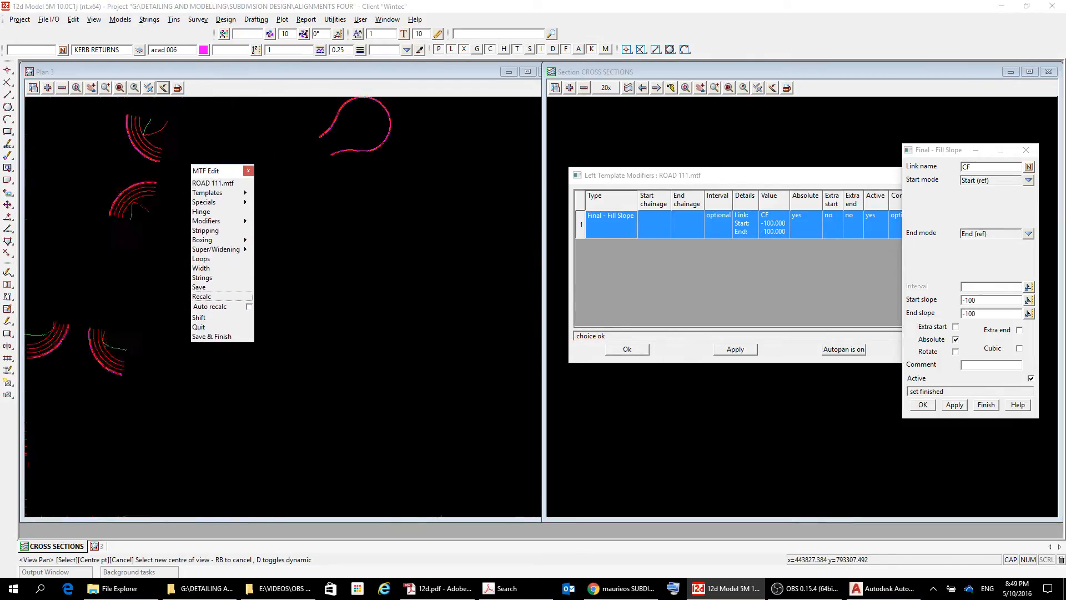
mouse_move(511, 303)
middle_down()
mouse_move(473, 298)
mouse_move(352, 331)
middle_up()
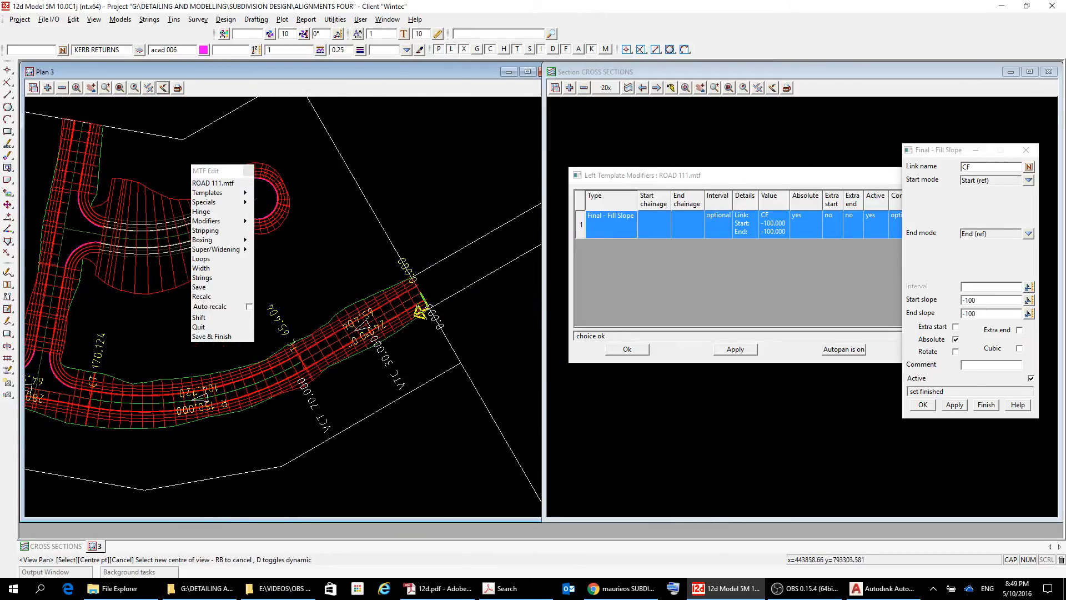
scroll(405, 334, up, 2)
scroll(404, 336, down, 1)
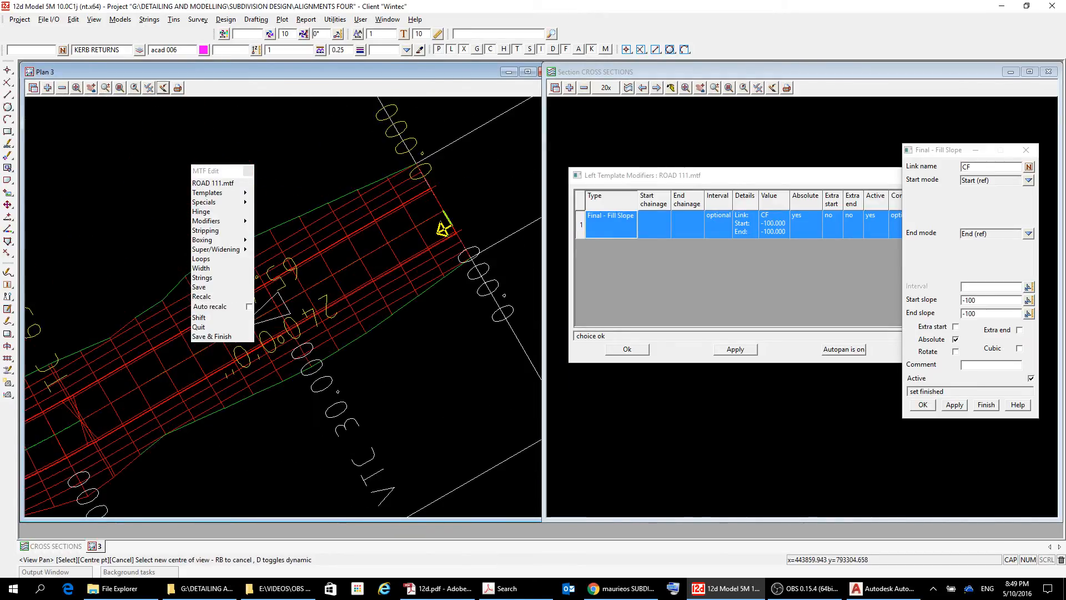
middle_drag(455, 338, 475, 350)
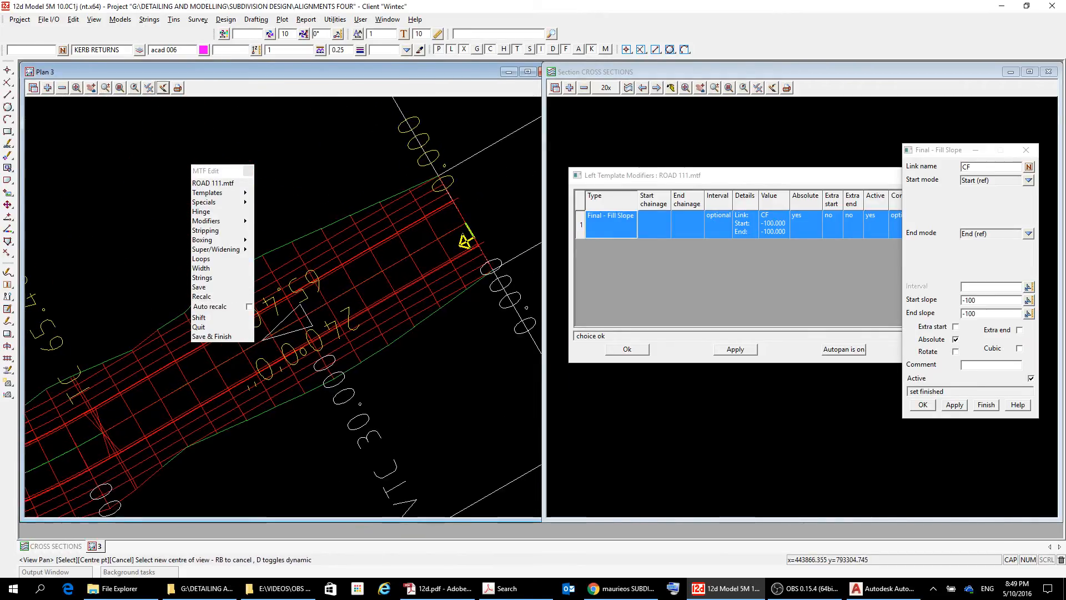
- Apply the left template modifiers to ROAD 111.mtf and recalculate the road
click(749, 351)
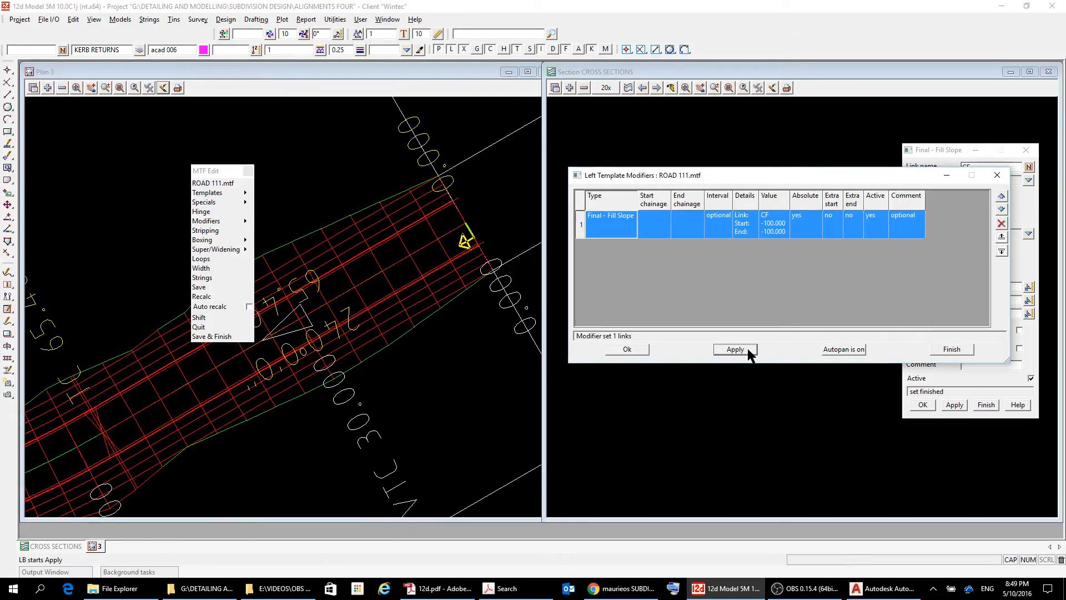
click(204, 297)
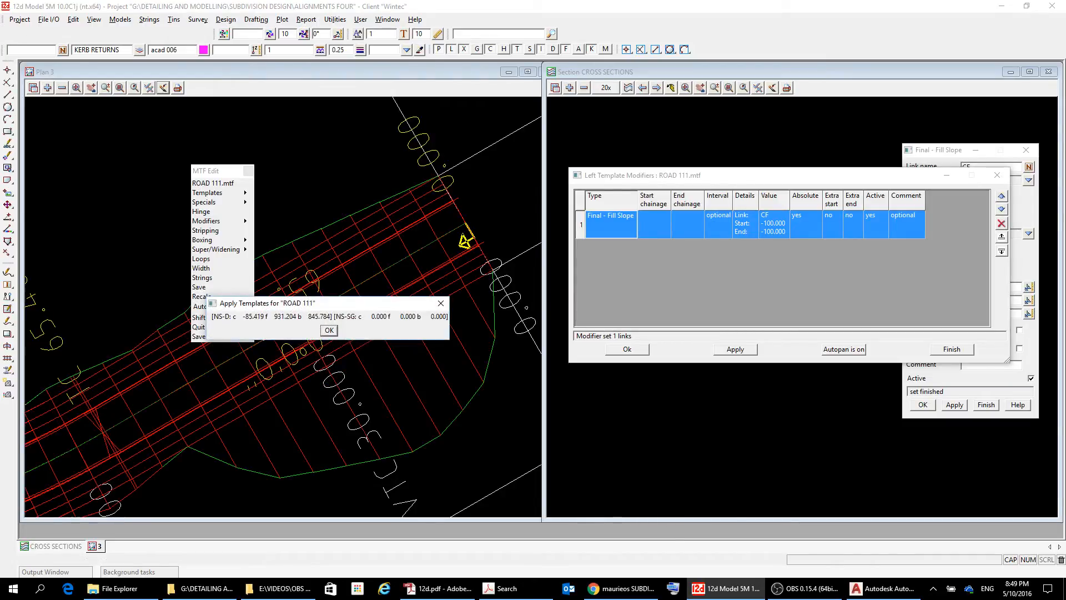
click(329, 331)
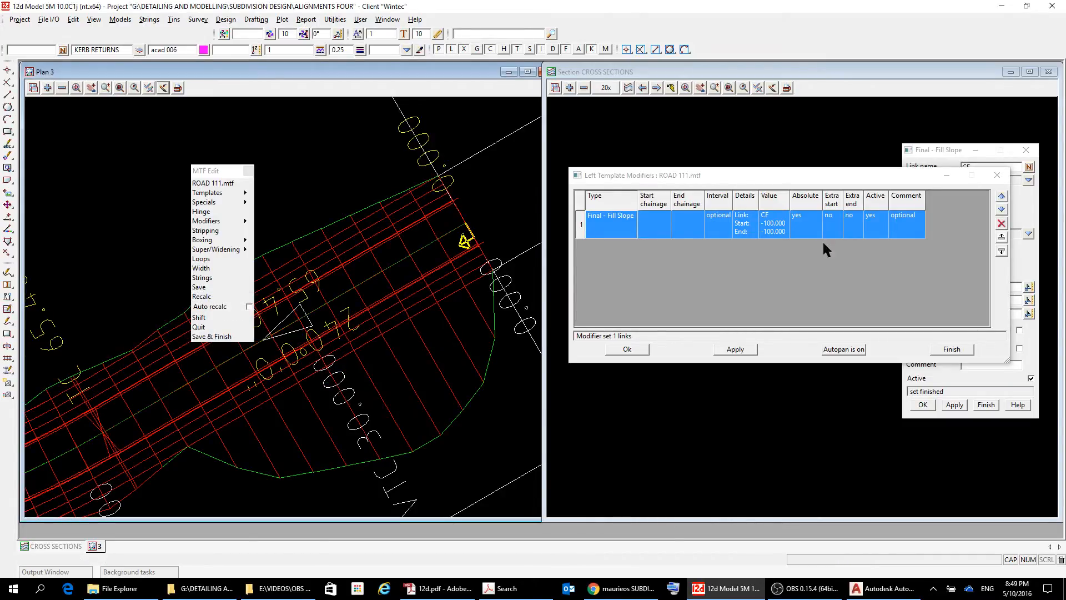
- Move the left modifiers list clear of the Final - Fill Slope settings and reapply those settings
click(778, 179)
drag(778, 180, 661, 137)
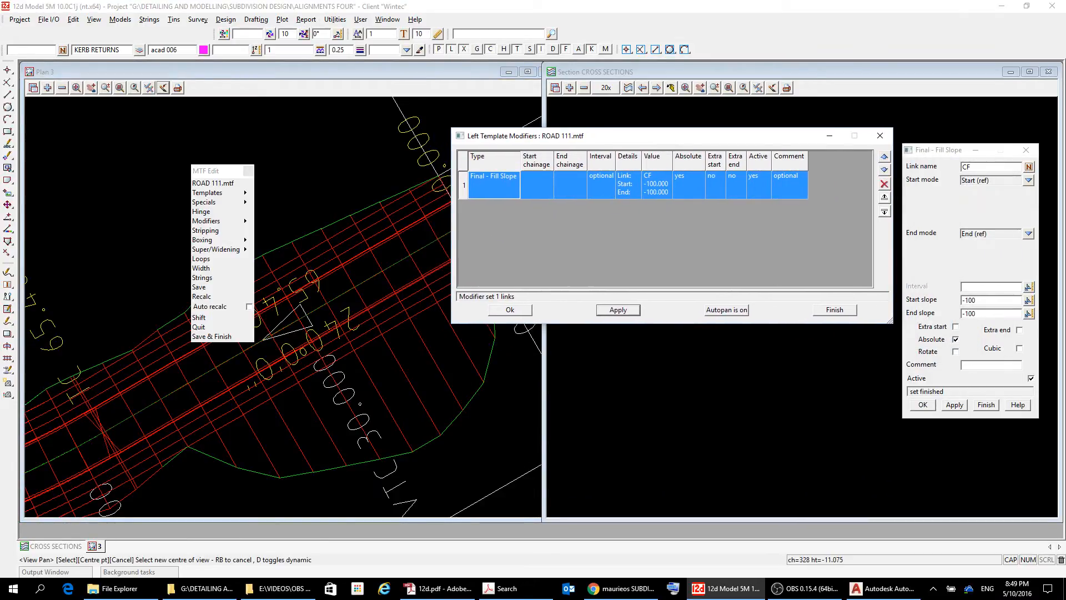
click(954, 404)
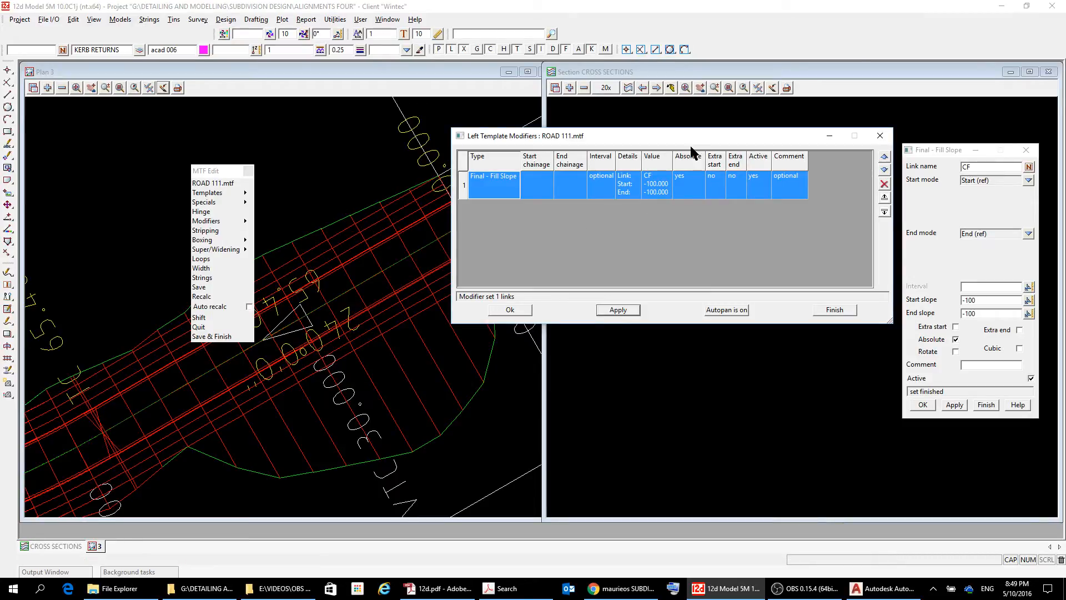
- Move the left modifiers list aside, then save and finish the ROAD 111.mtf edit
drag(709, 135, 677, 205)
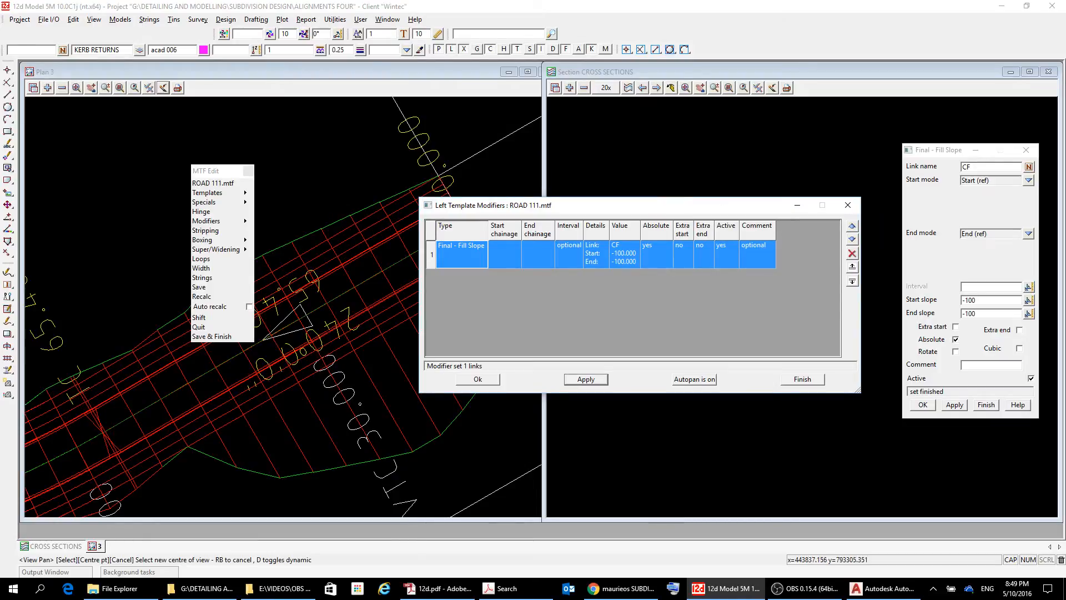
click(218, 337)
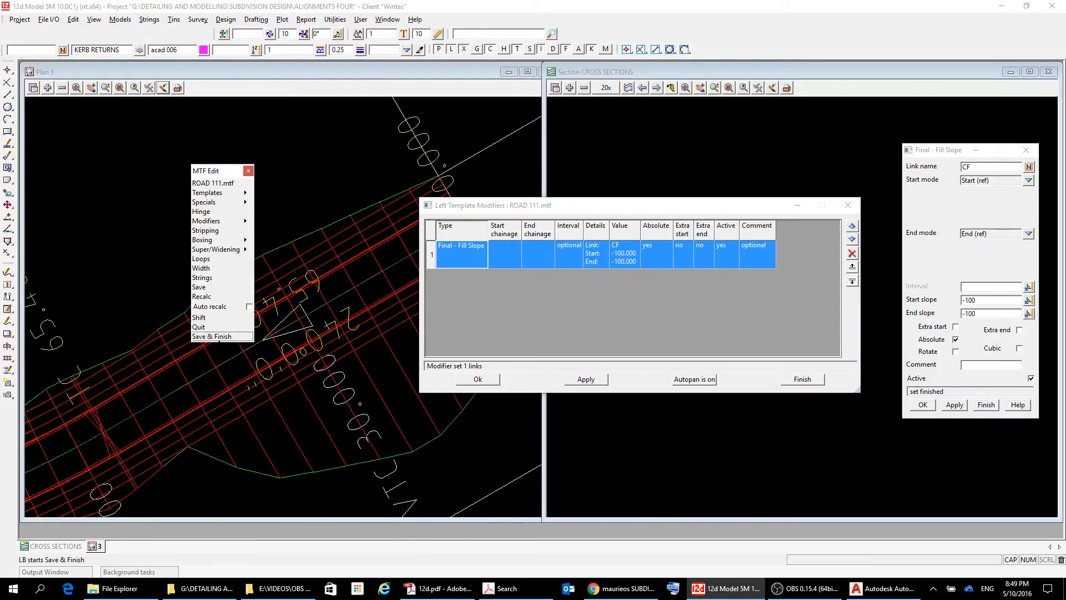
click(219, 337)
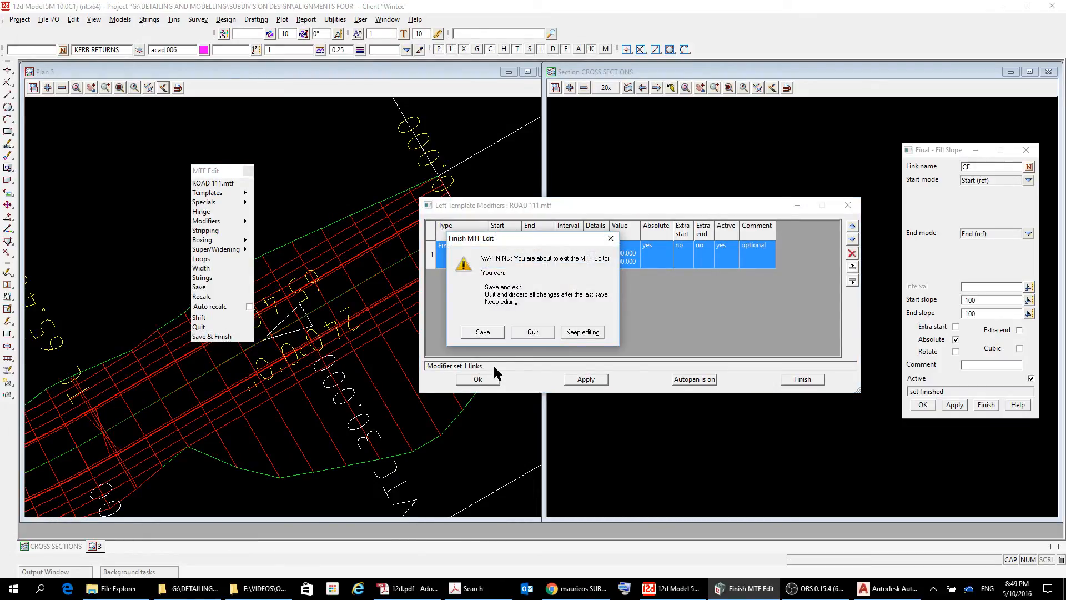
click(489, 330)
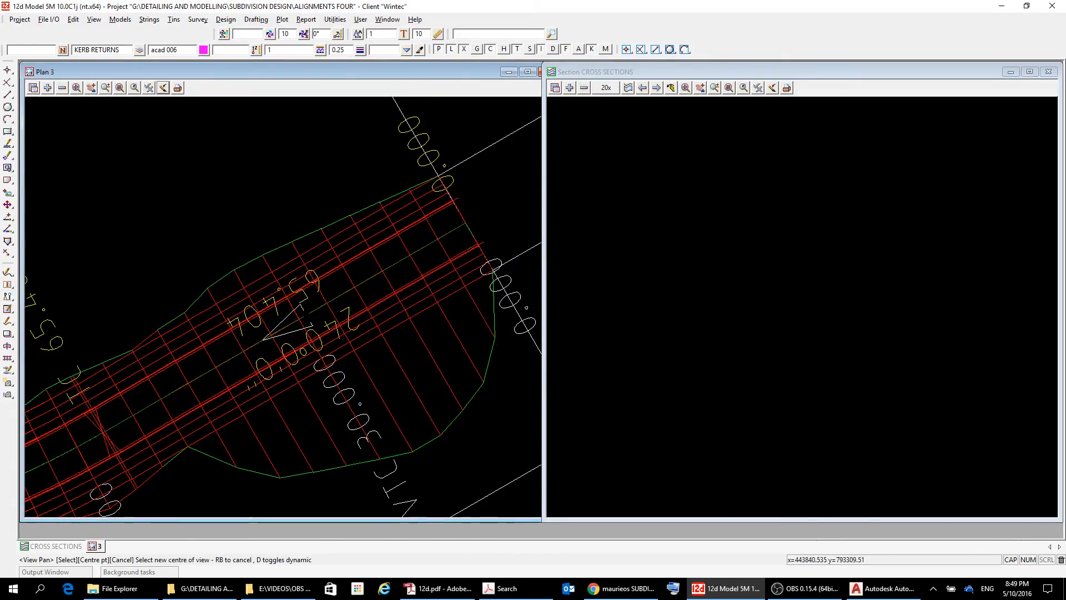
scroll(354, 306, down, 4)
scroll(354, 306, up, 2)
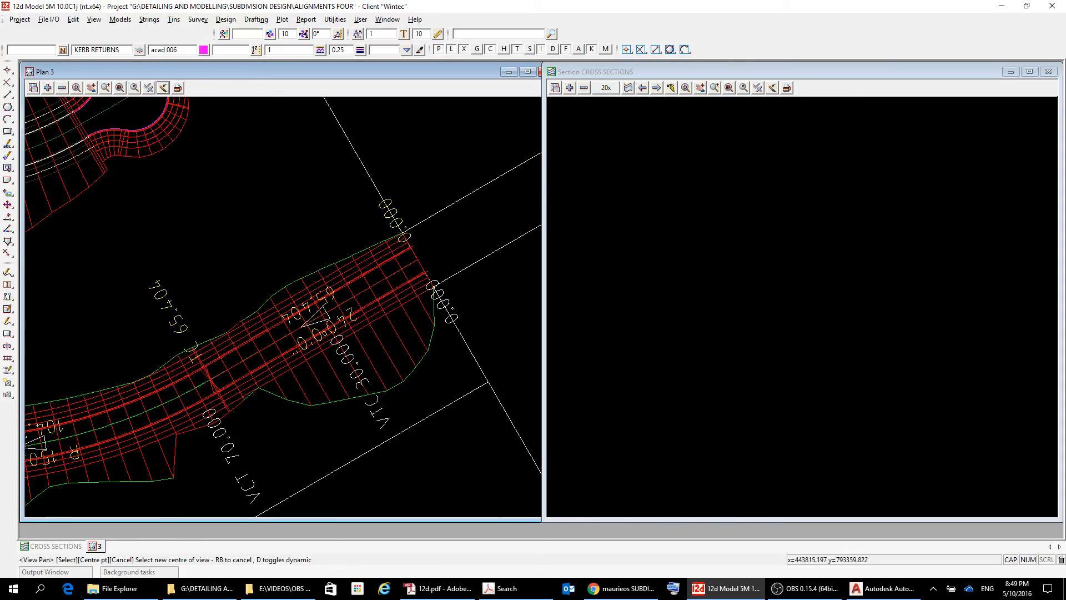
click(232, 19)
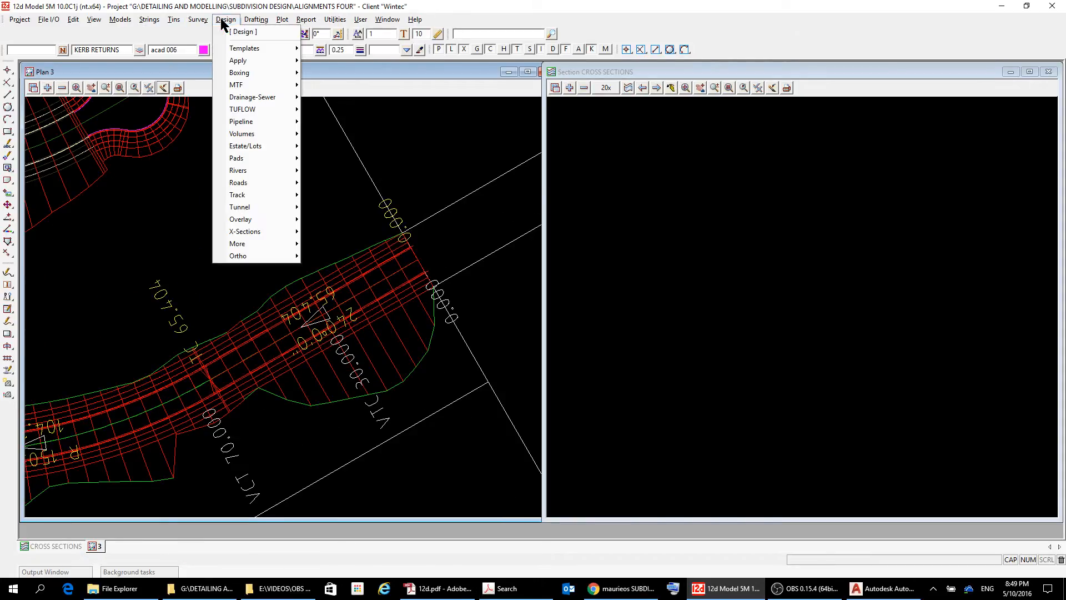
mouse_move(253, 85)
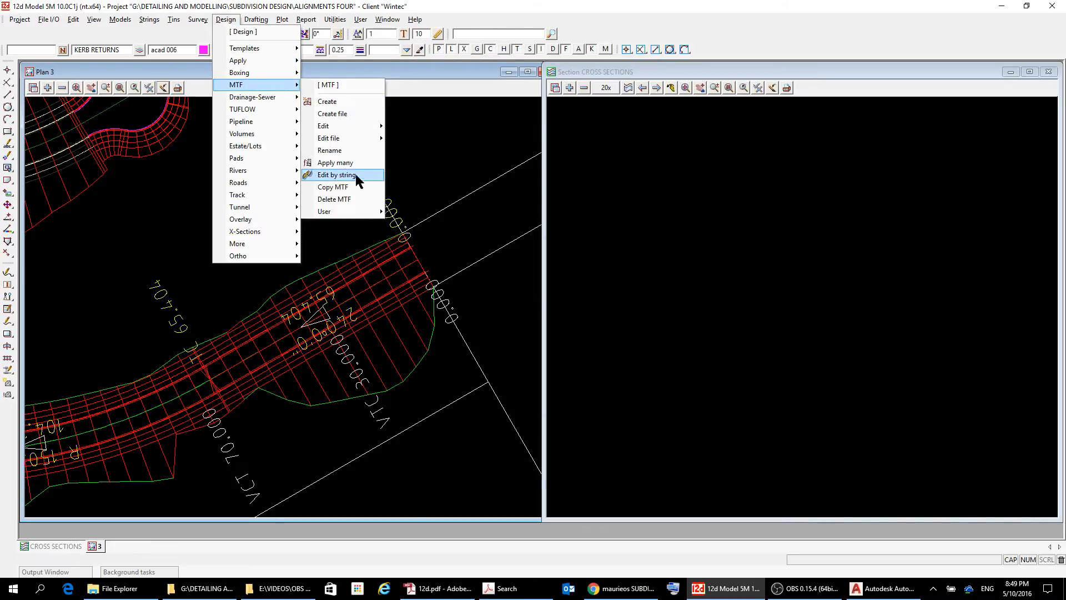
mouse_move(336, 137)
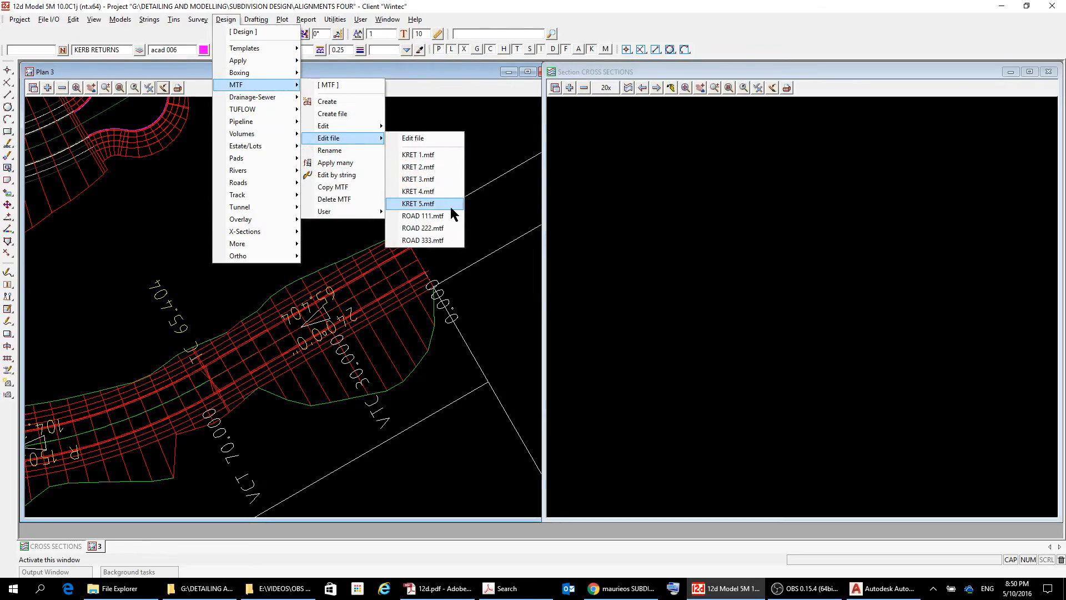
click(431, 215)
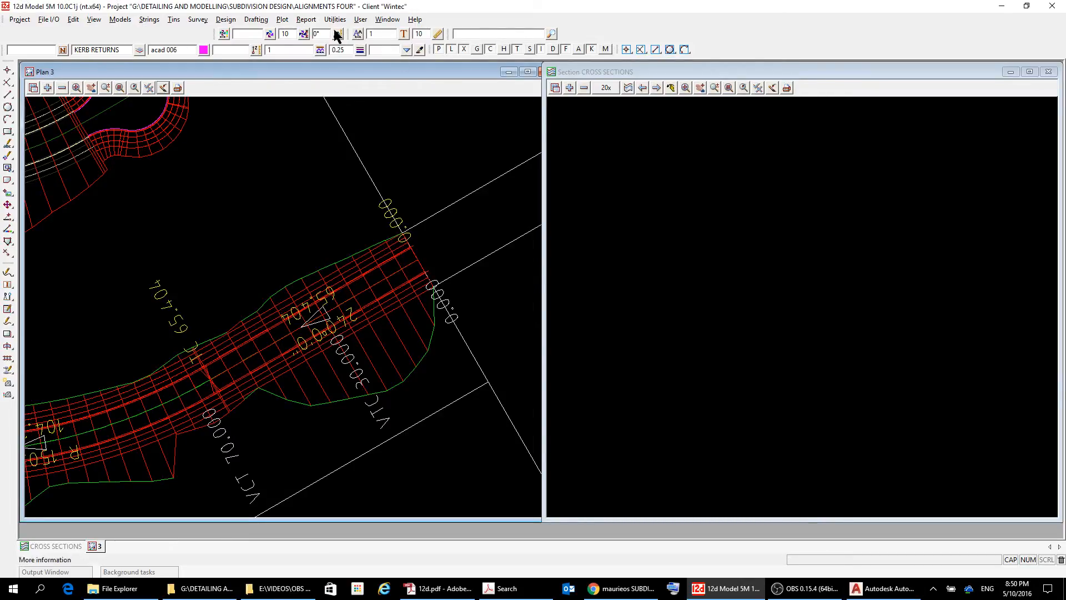
- Reopen ROAD 111.mtf in the MTF editor and bring up its left side modifiers, placed clear of the plan view
click(219, 20)
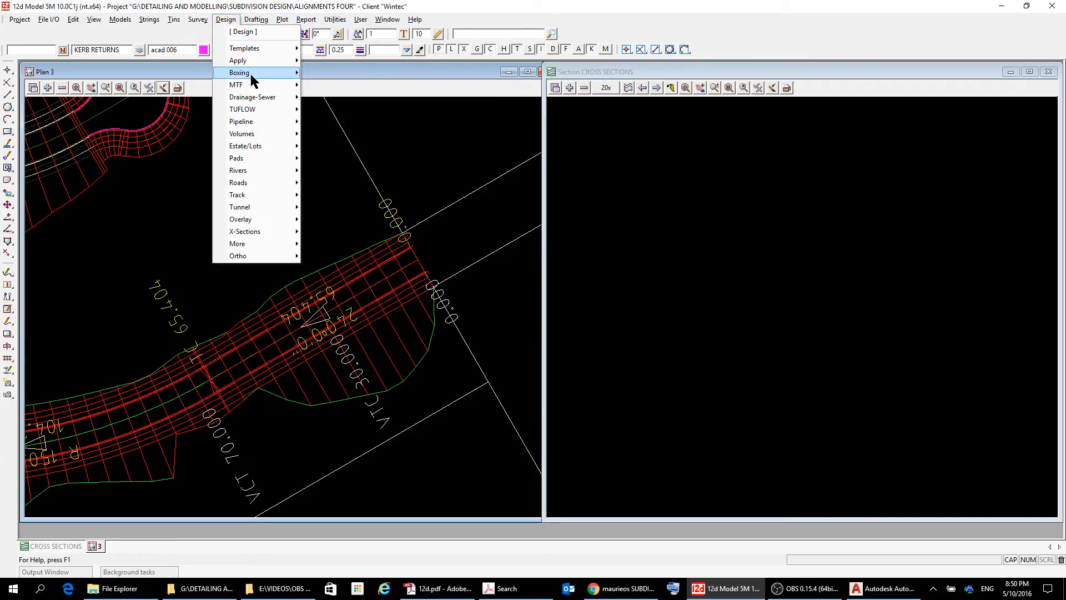
mouse_move(249, 85)
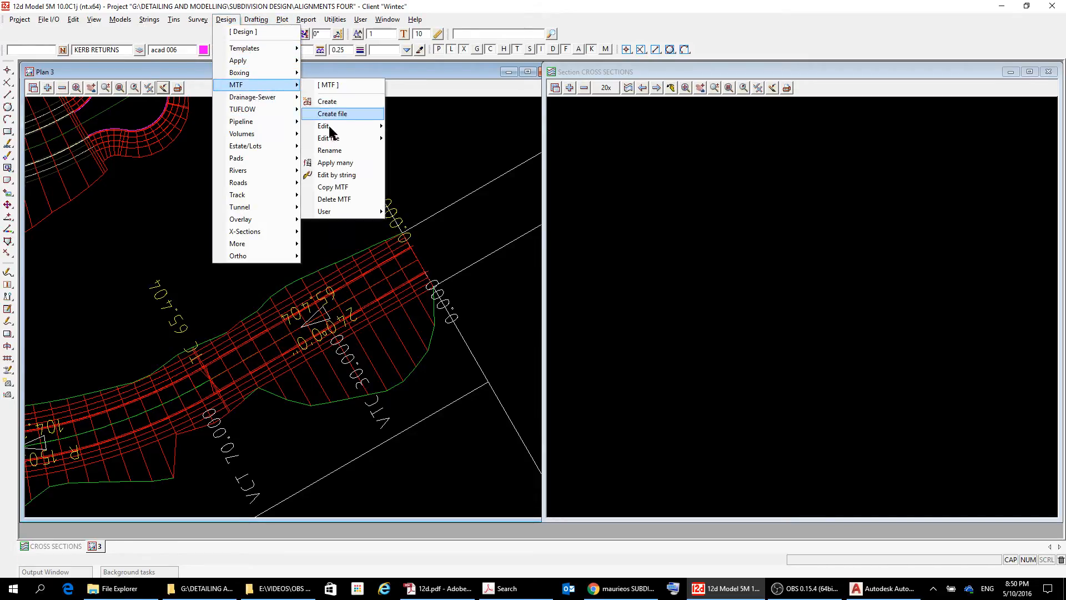
mouse_move(330, 127)
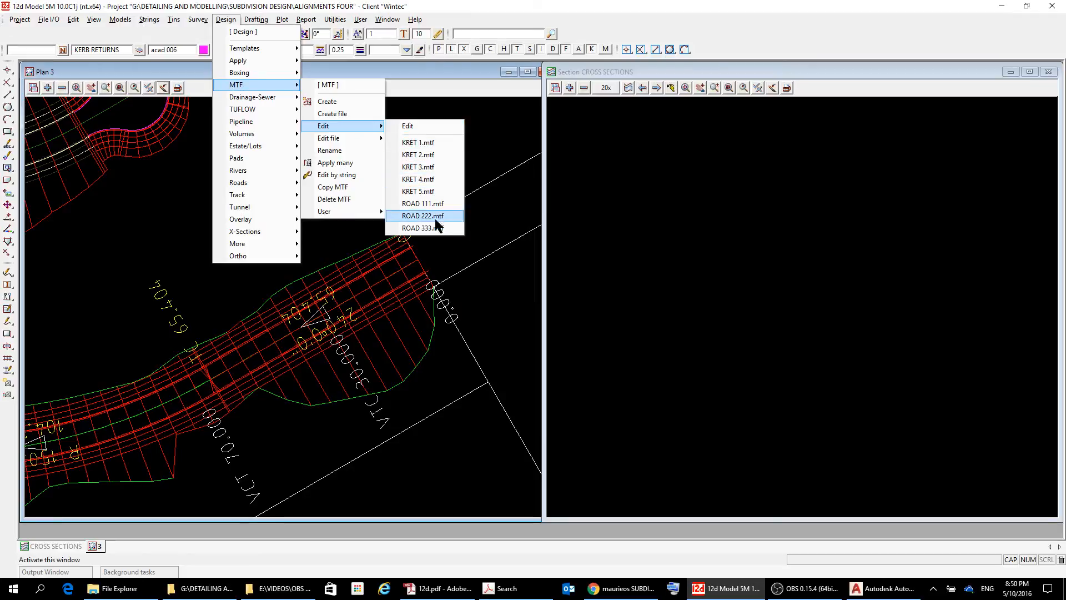
click(430, 204)
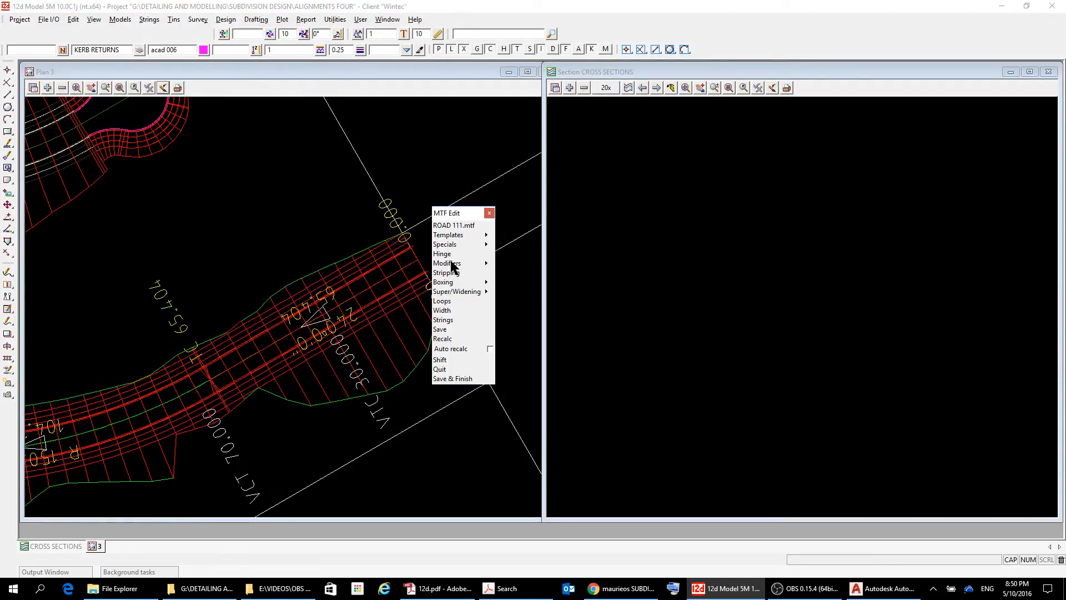
click(486, 264)
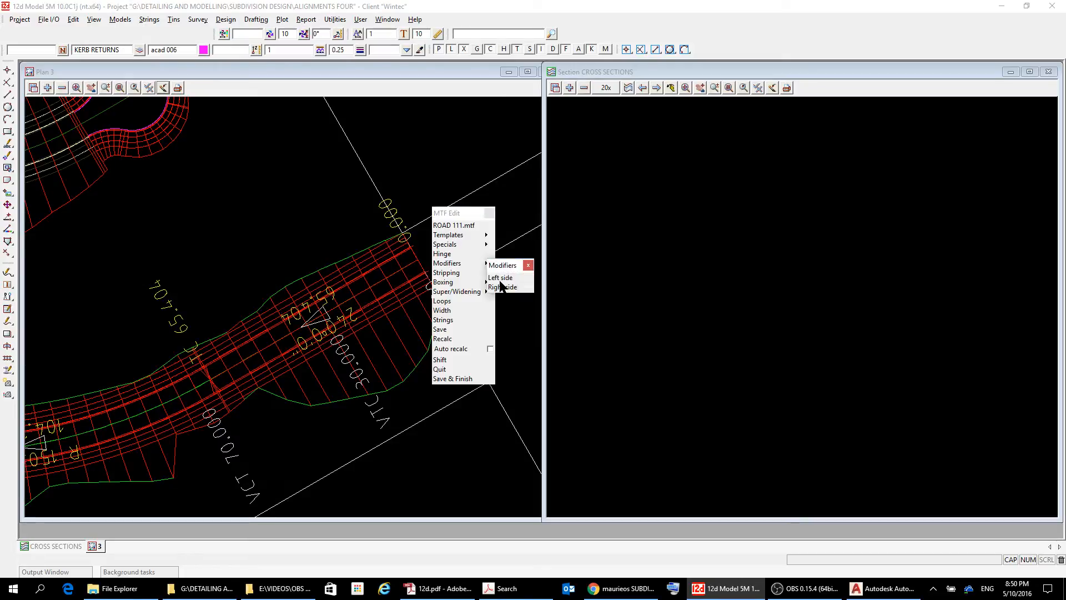
click(501, 279)
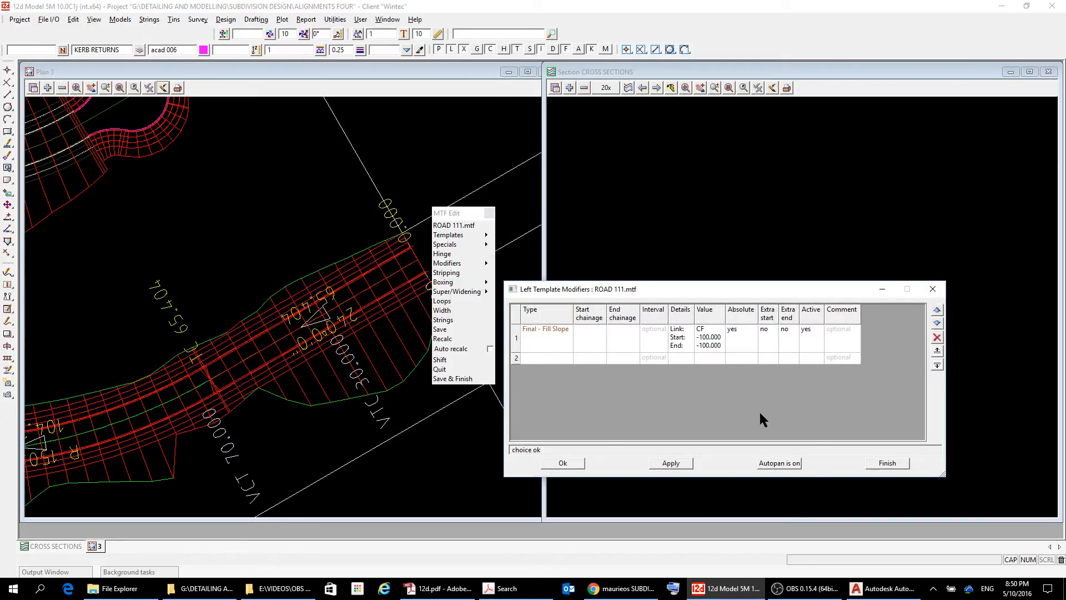
drag(776, 289, 842, 143)
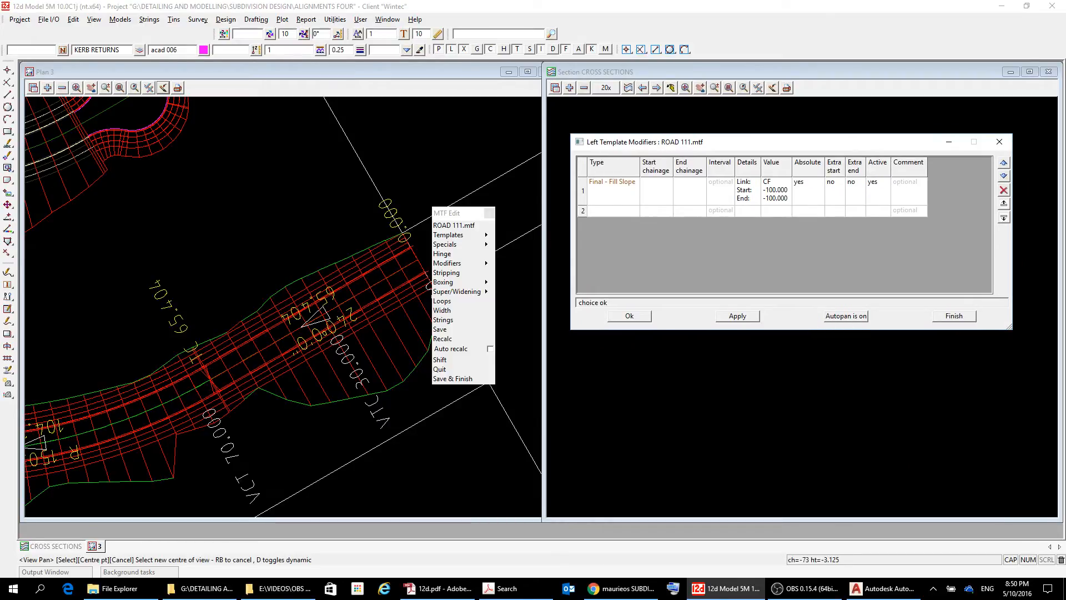
- Accept the left template modifiers of ROAD 111.mtf, then save and exit the MTF editor
click(631, 316)
click(472, 378)
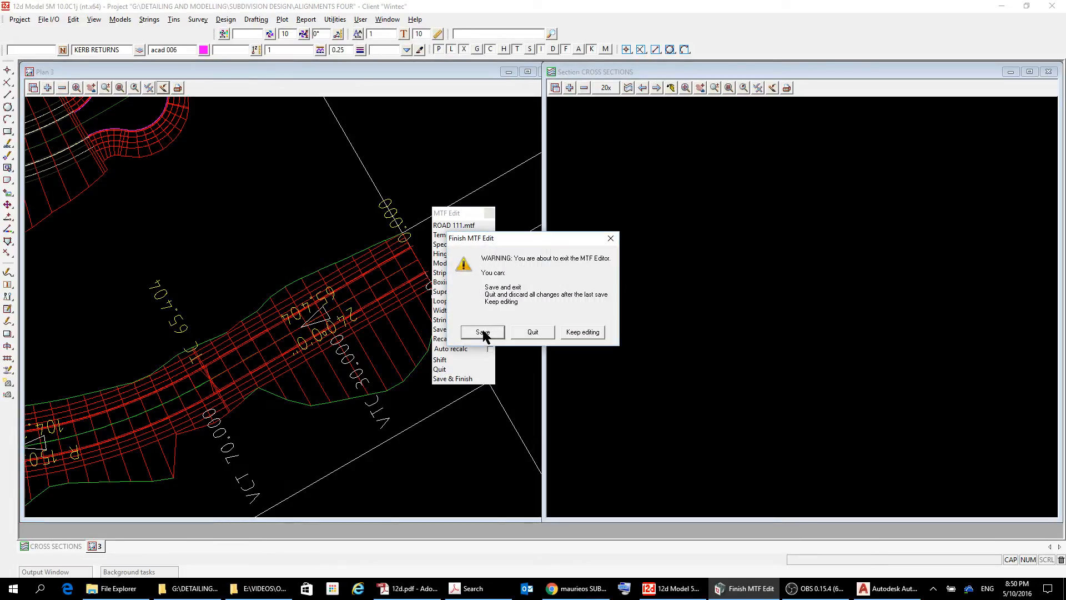
click(483, 332)
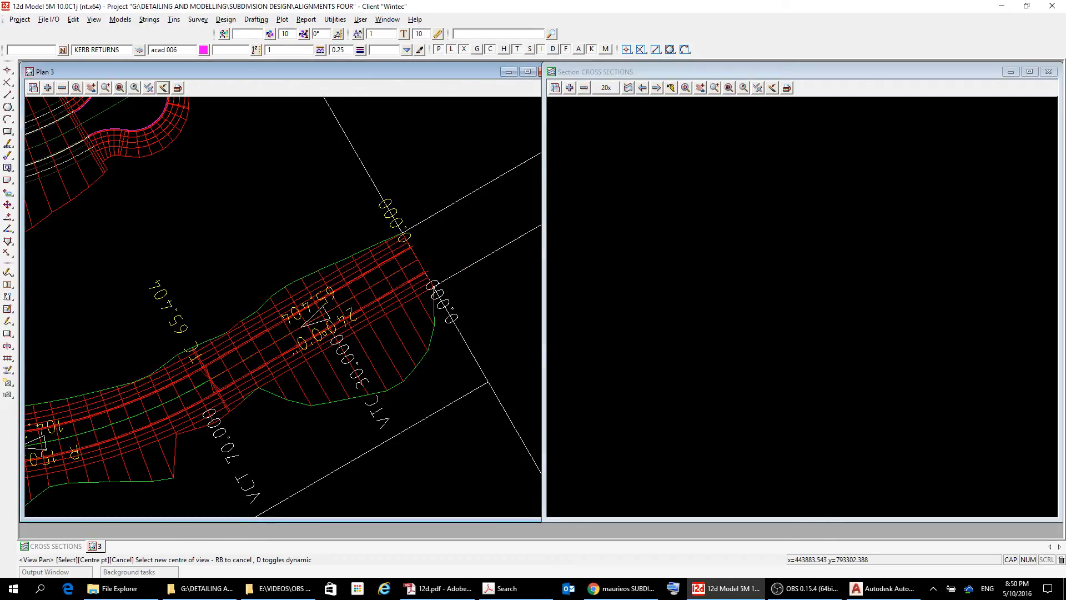
- Profile the ROAD 111 design section at chainage 5 in the CROSS SECTIONS view by picking it in plan
click(627, 88)
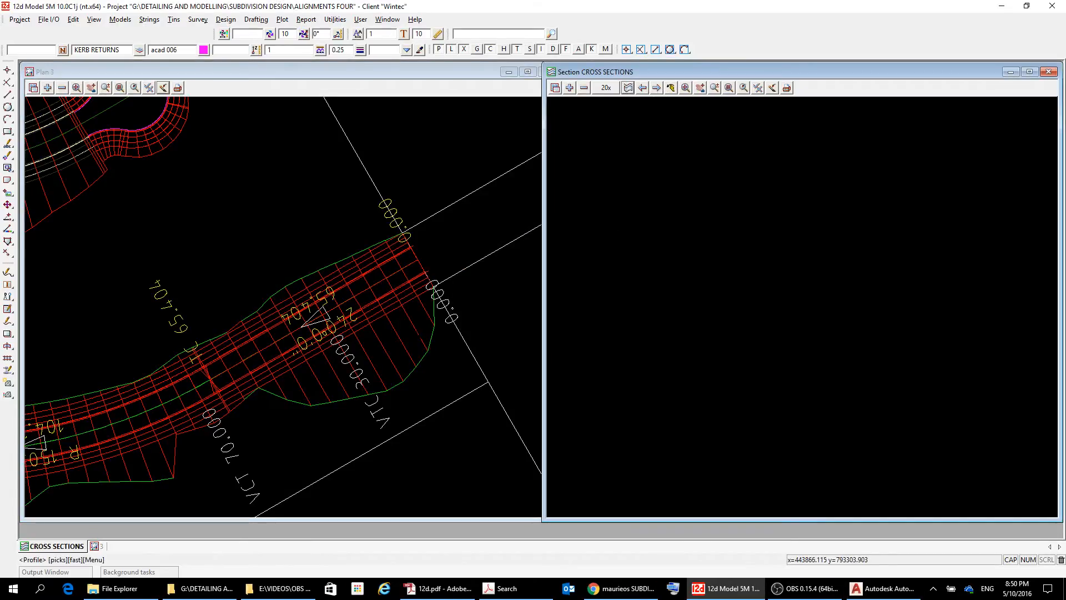
click(425, 308)
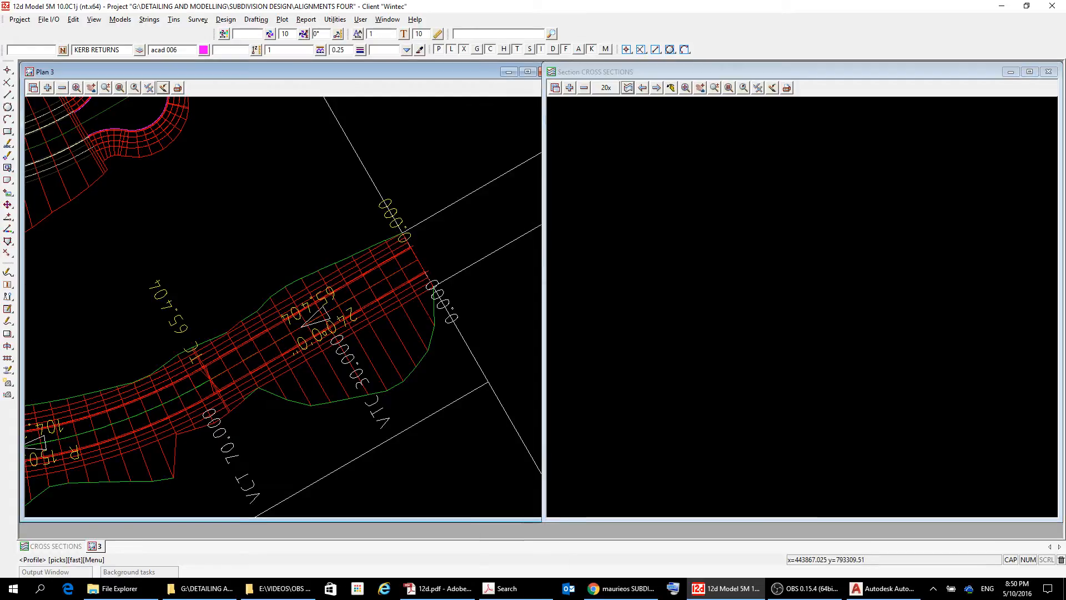
right_click(424, 308)
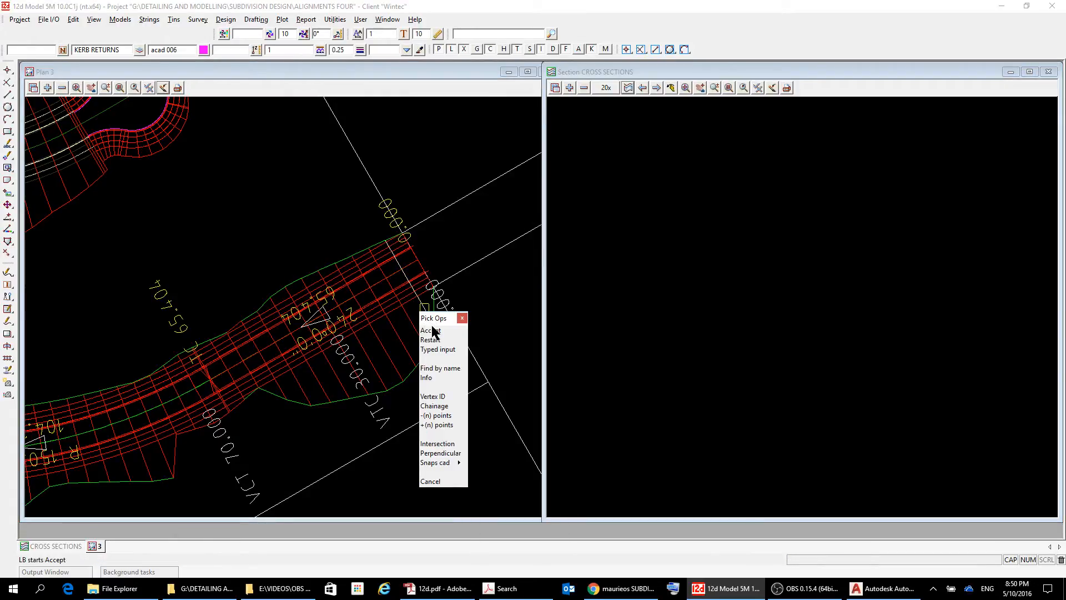
click(431, 330)
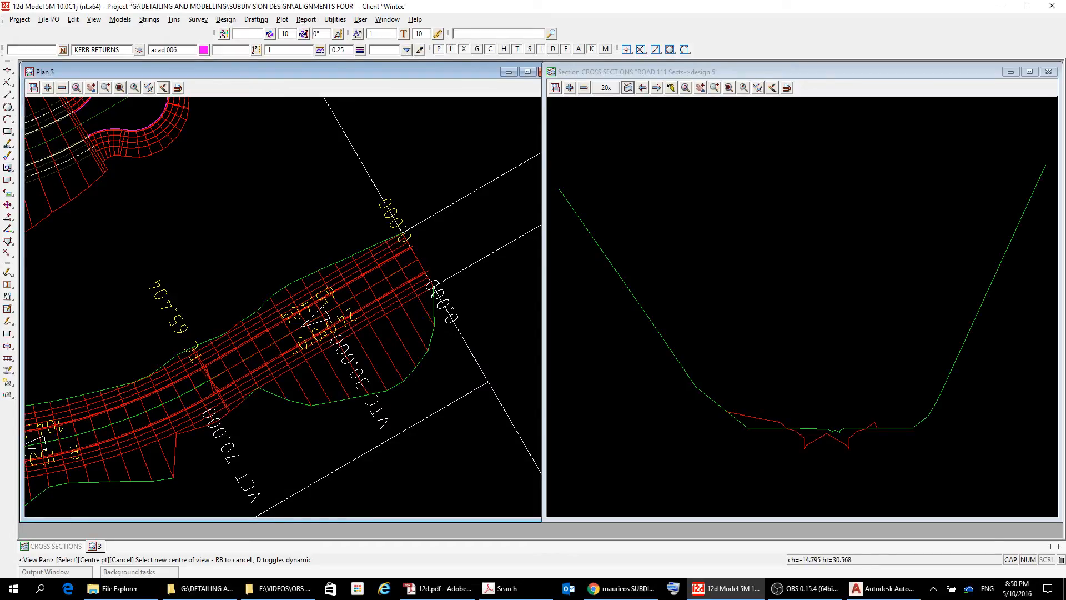
- Step through the ROAD 111 cross sections between chainages 0 and 55 to examine the batters on both sides
click(656, 87)
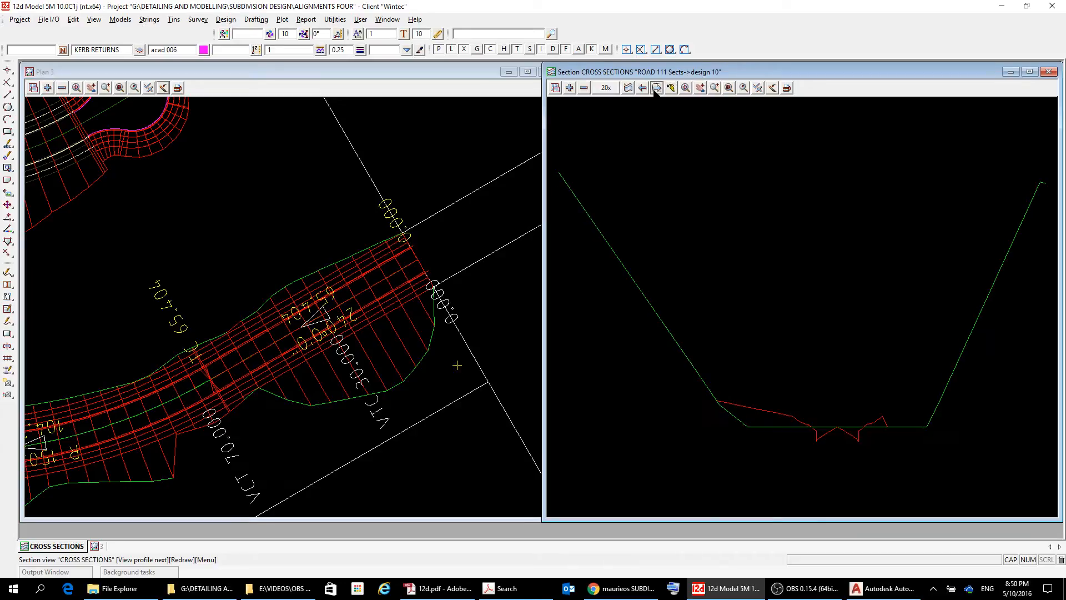
click(656, 88)
click(656, 88)
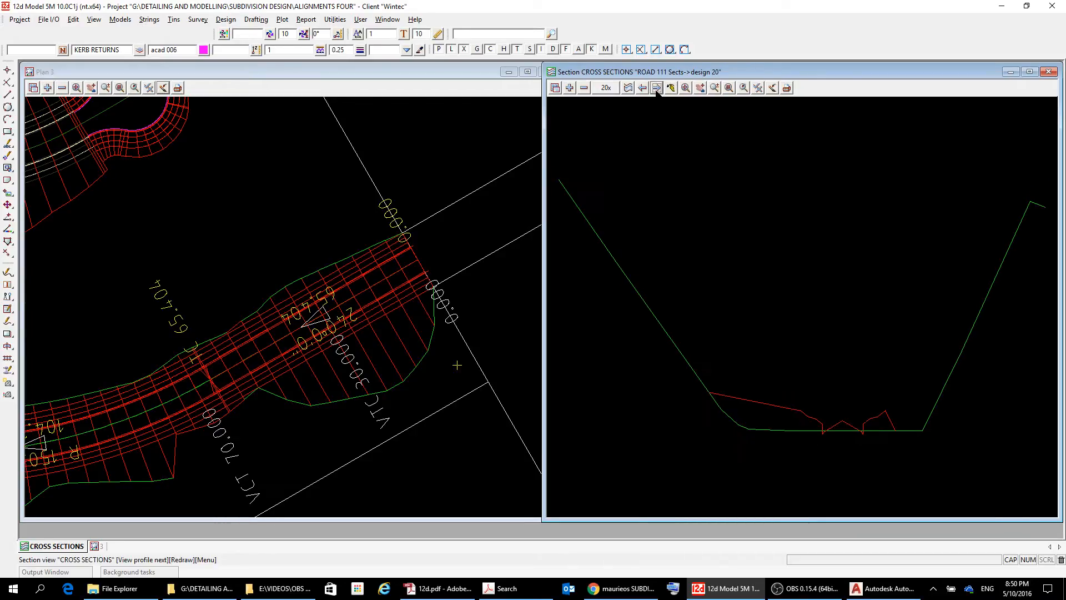
click(642, 87)
click(642, 88)
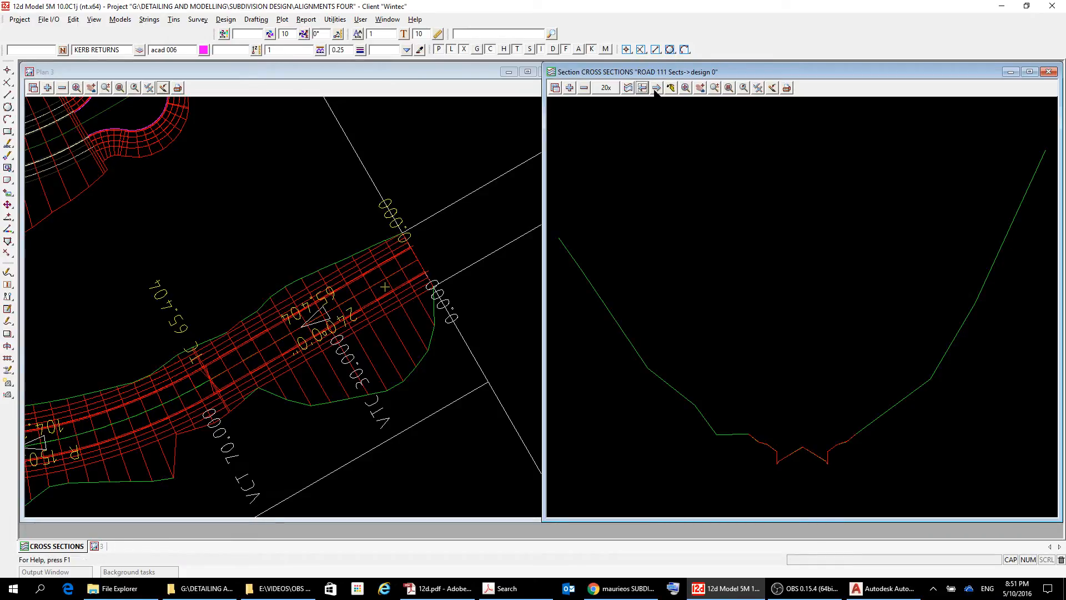
click(656, 88)
click(656, 87)
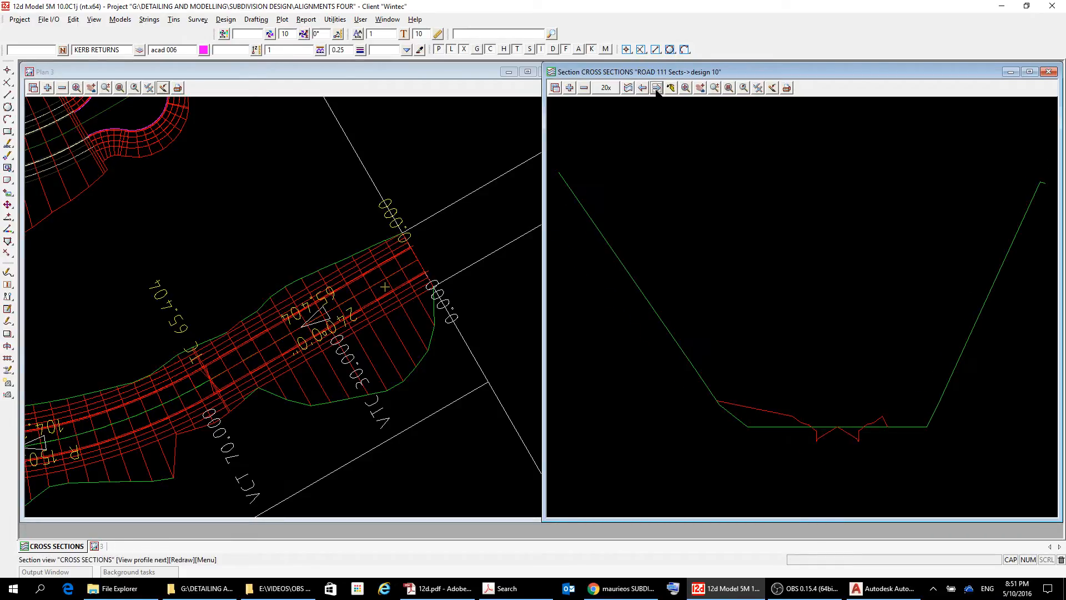
click(657, 88)
click(657, 90)
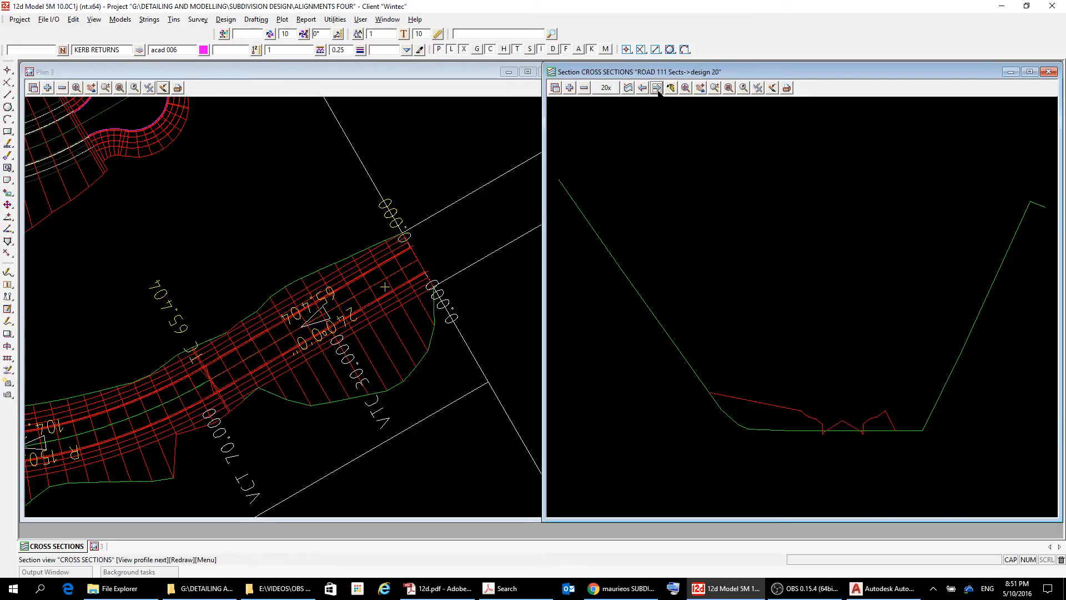
click(657, 89)
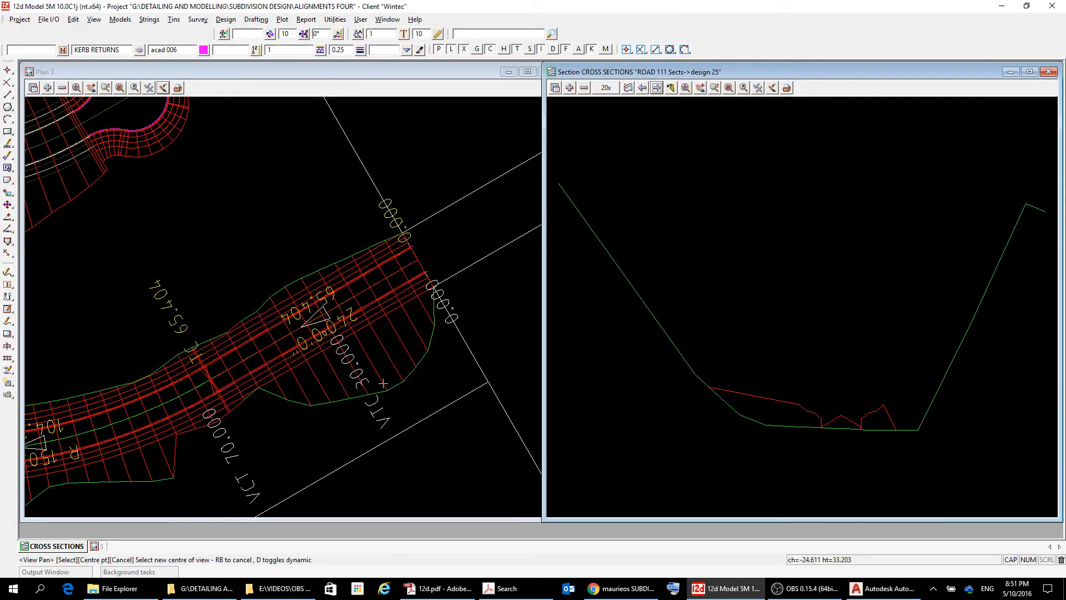
click(657, 89)
click(657, 88)
click(657, 89)
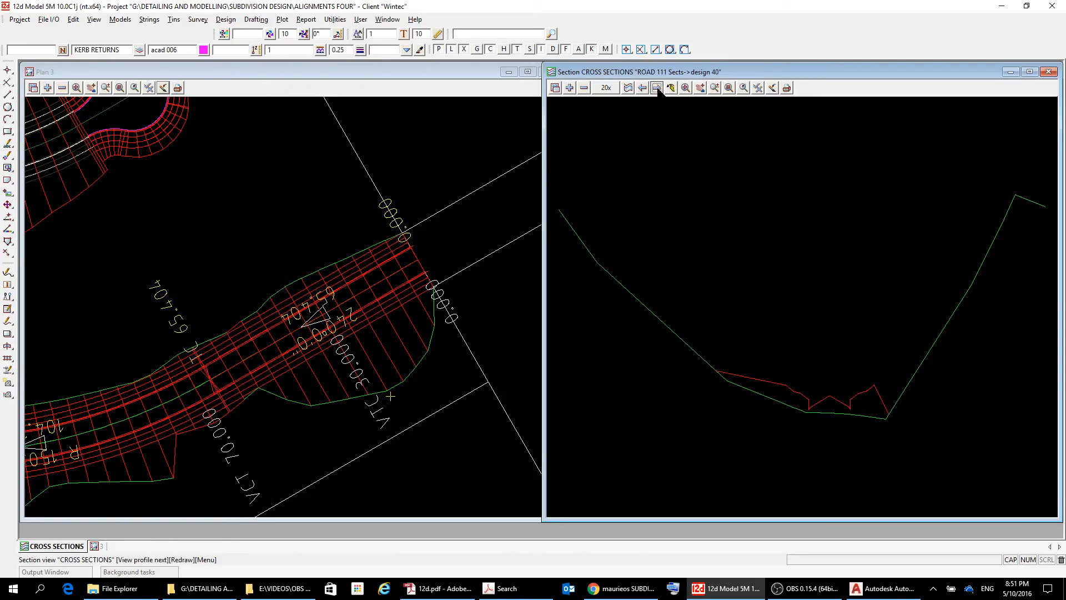
click(656, 89)
click(657, 89)
click(657, 88)
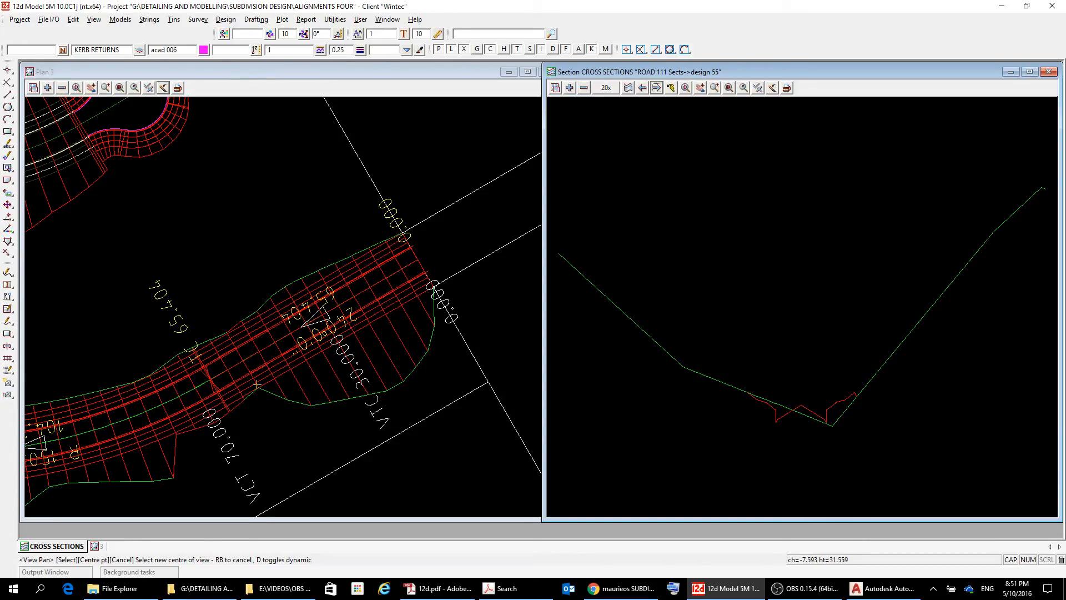
- Continue through the ROAD 111 cross sections from chainage 60 to 95, examining where the batters meet the existing surface
click(772, 88)
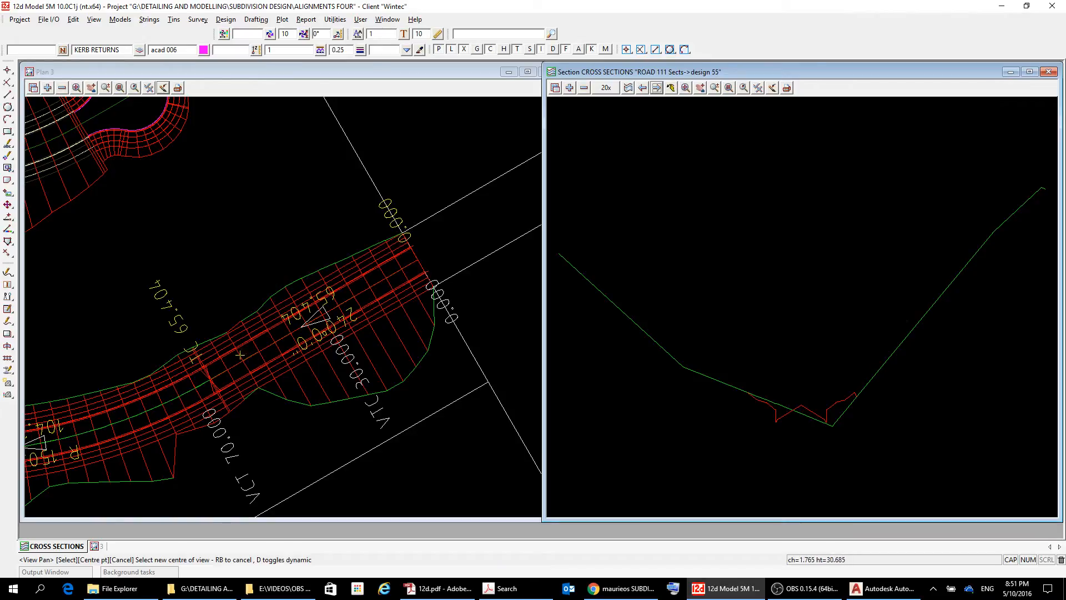
click(657, 89)
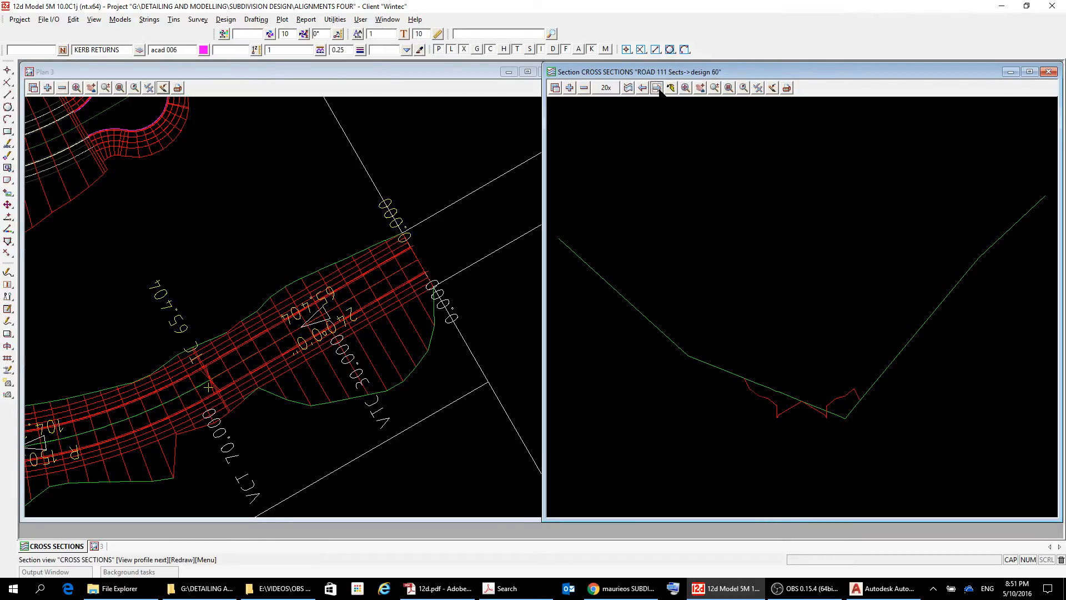
click(656, 88)
click(656, 88)
click(656, 88)
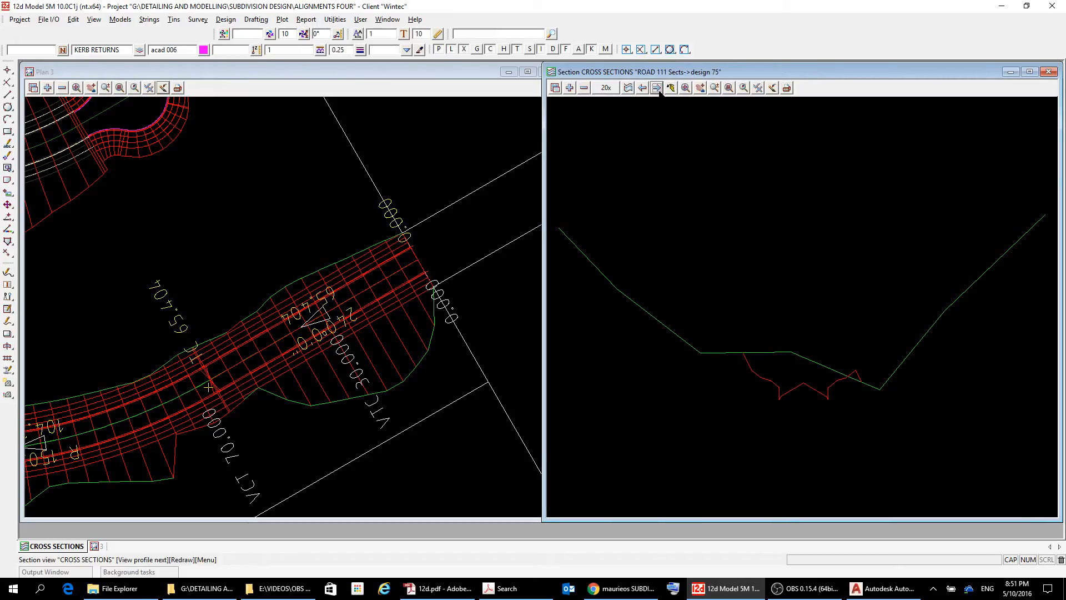
click(657, 89)
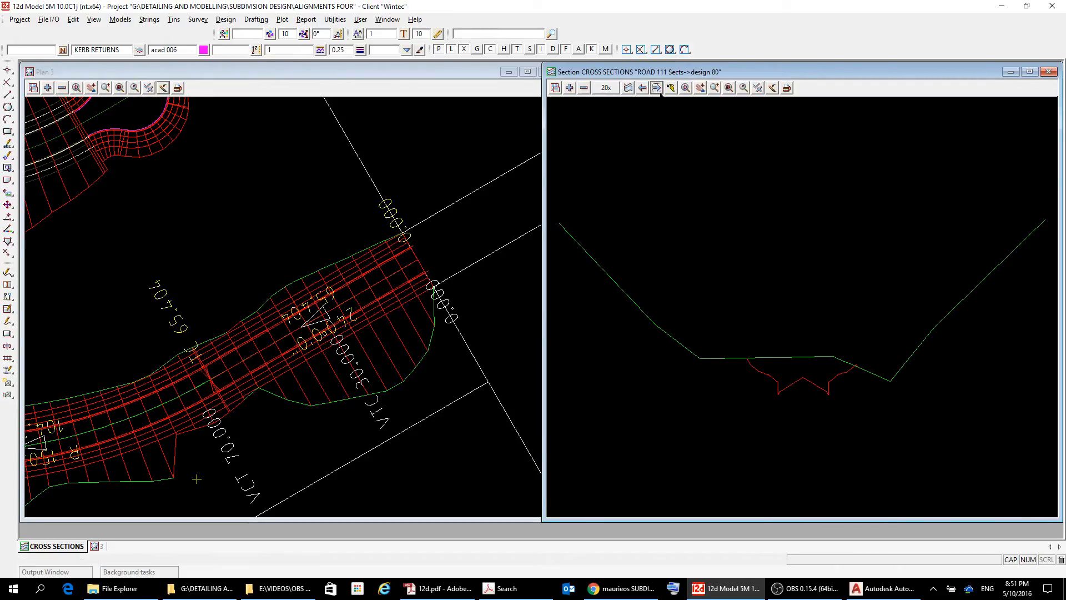
click(657, 88)
click(656, 88)
click(657, 88)
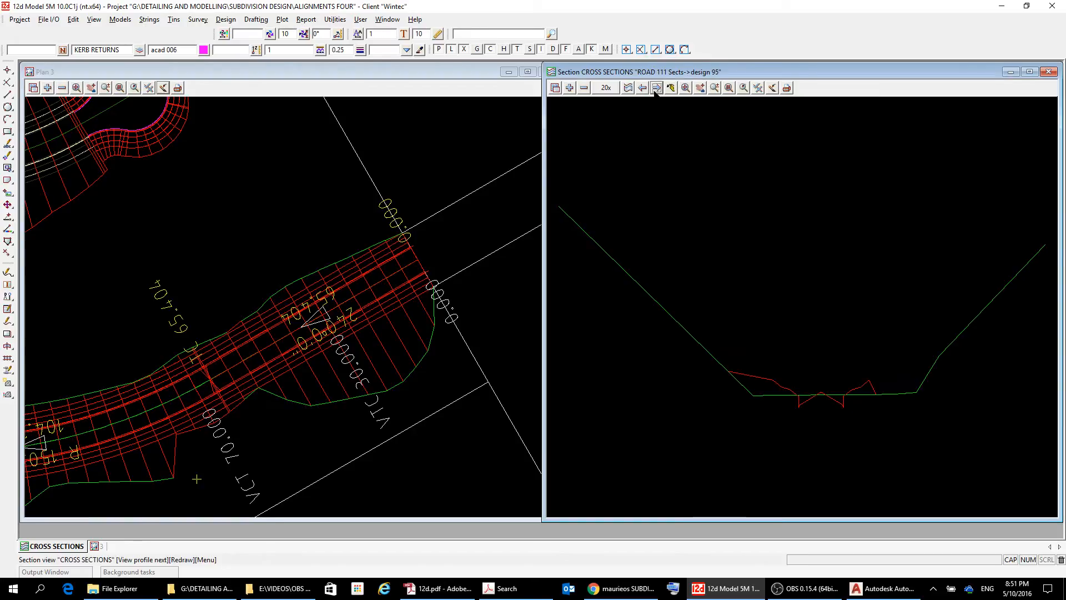
- Step the ROAD 111 cross sections ahead to chainage 110 and back to chainage 15, re-examining the batters on both sides
click(657, 89)
click(656, 88)
click(656, 88)
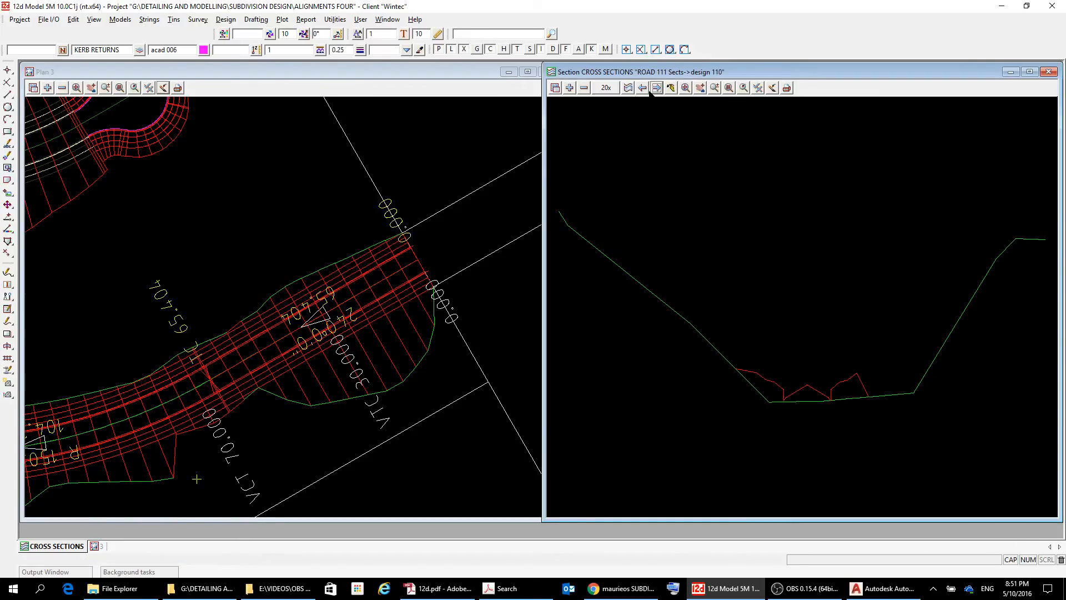
click(642, 88)
click(641, 88)
click(641, 88)
click(641, 88)
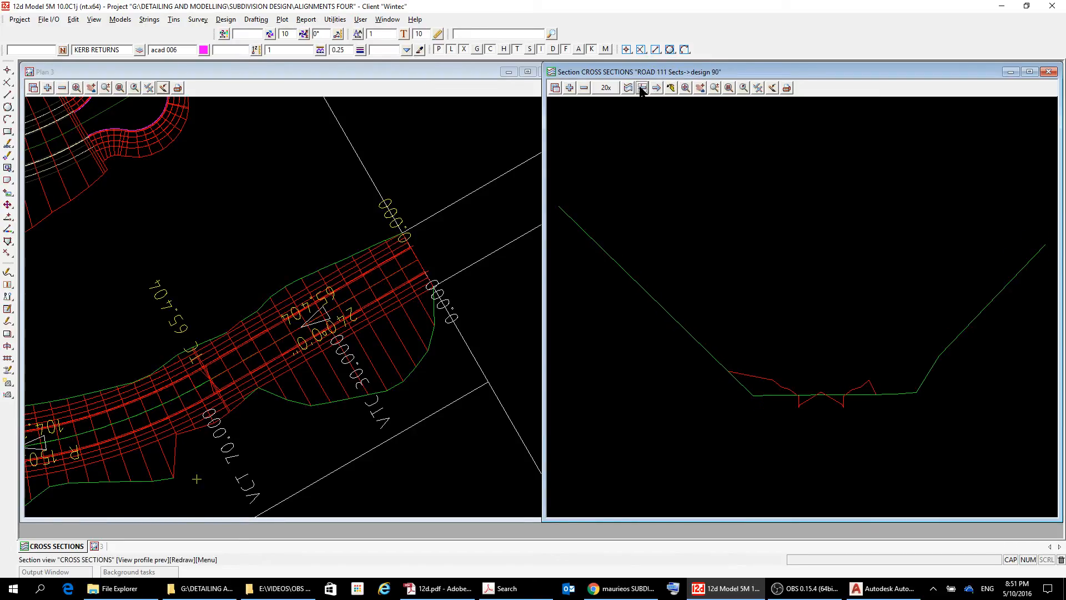
click(641, 88)
click(642, 88)
click(640, 89)
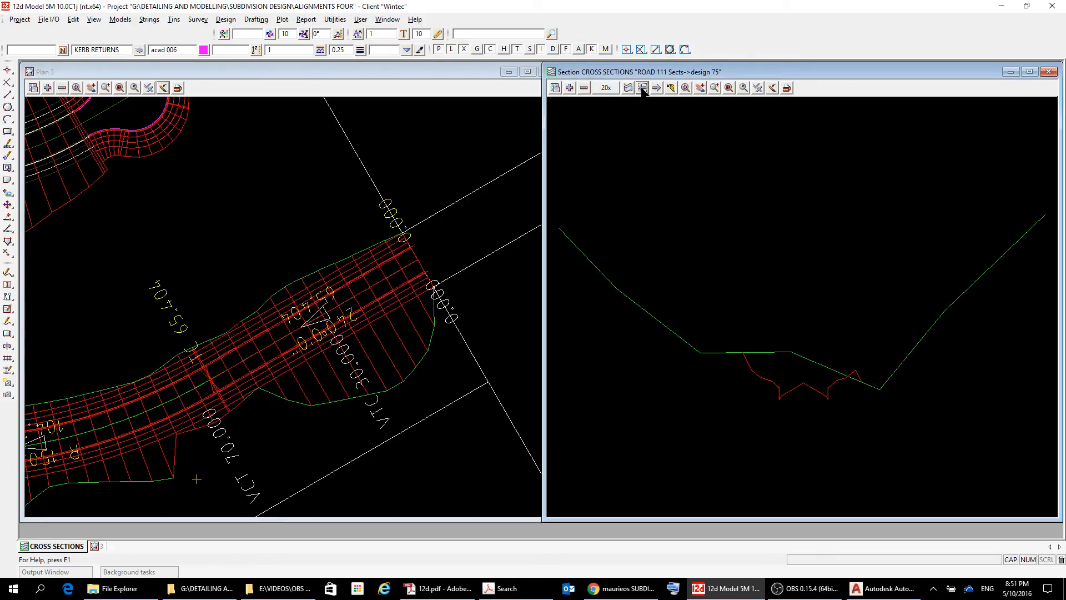
click(642, 89)
click(642, 89)
click(641, 88)
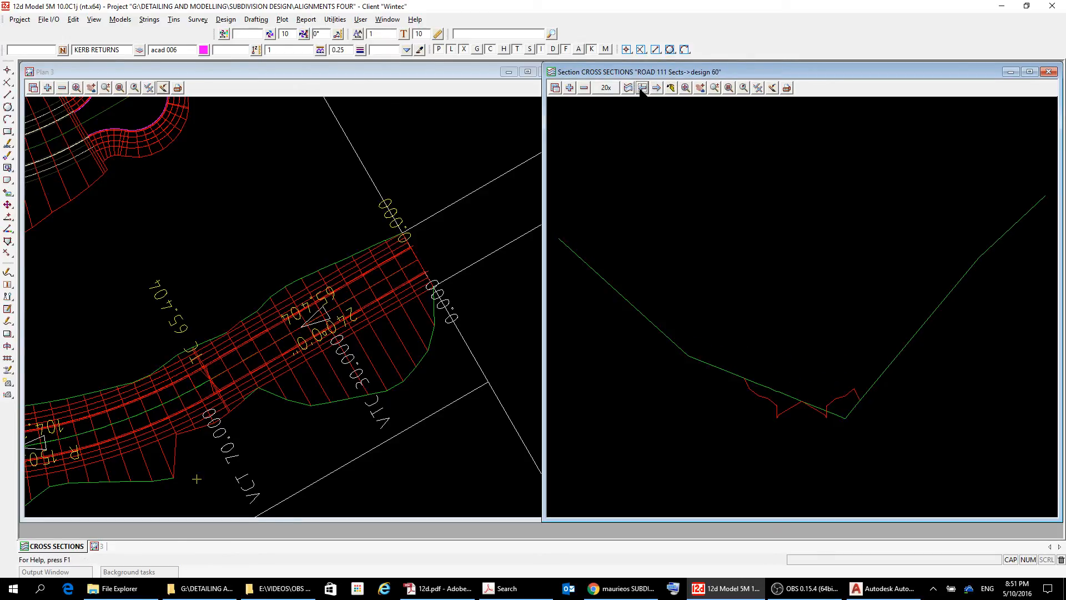
click(641, 88)
click(642, 88)
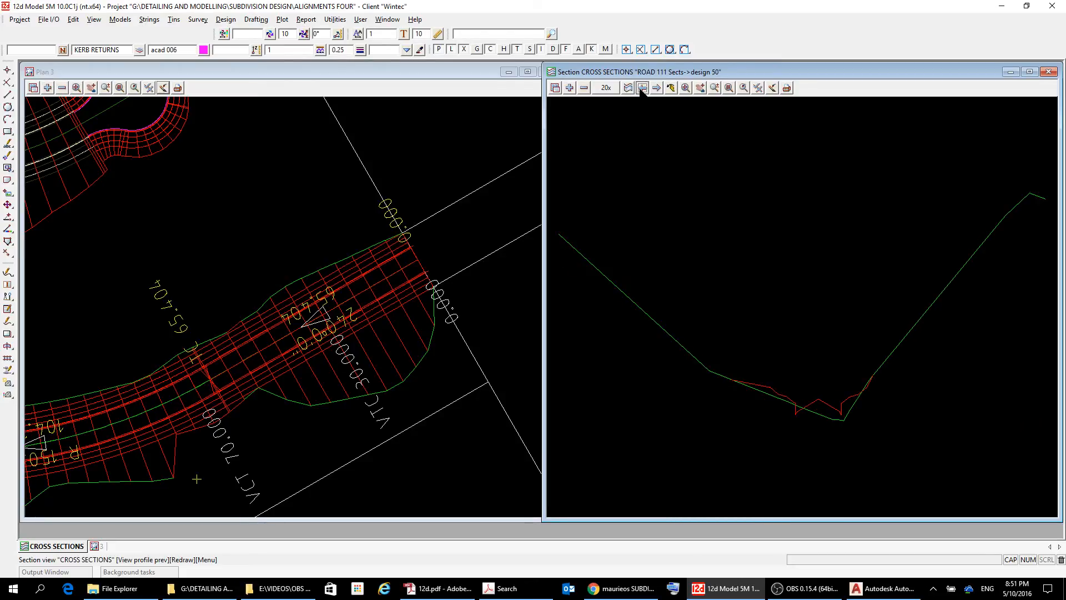
click(642, 88)
click(642, 89)
click(642, 88)
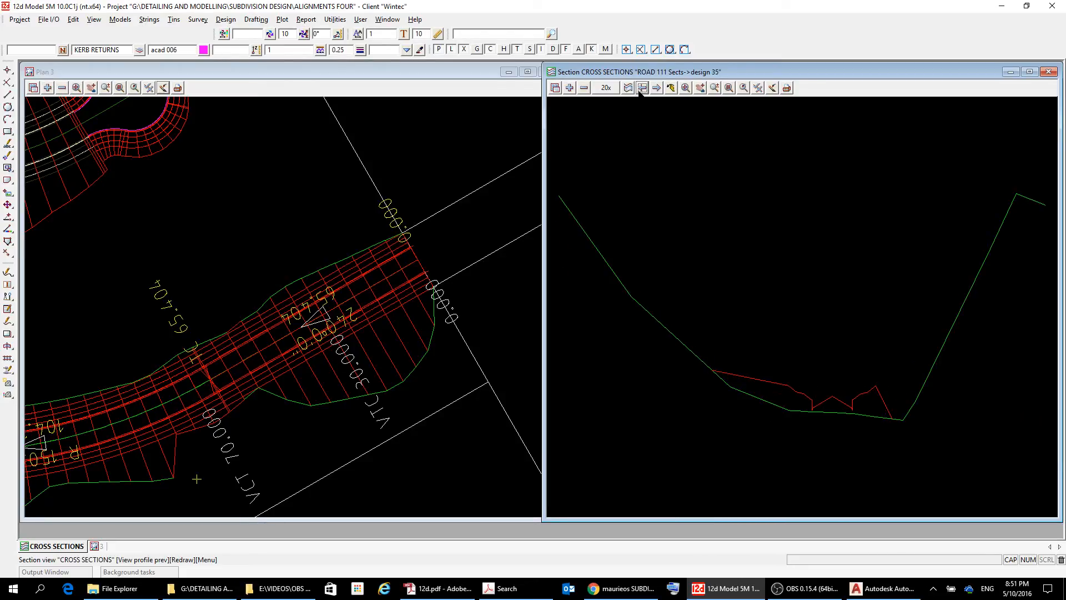
click(642, 88)
click(642, 88)
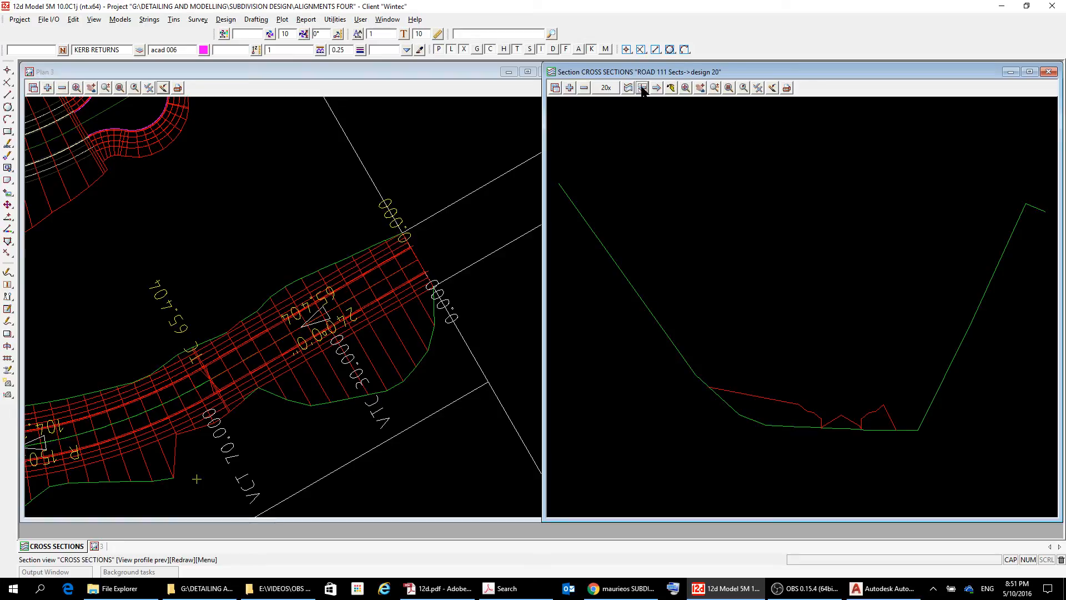
click(641, 88)
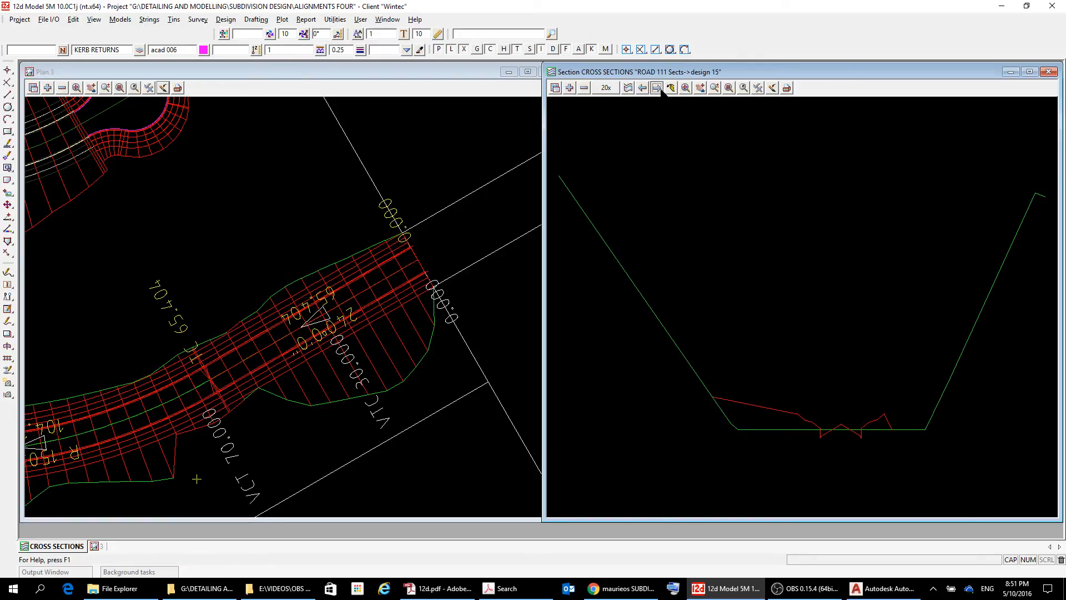
- Run forward through the ROAD 111 cross sections from chainage 15 to 130, comparing the left and right batter slopes
click(658, 88)
click(658, 89)
click(659, 88)
click(658, 88)
click(658, 89)
click(658, 88)
click(659, 88)
click(658, 88)
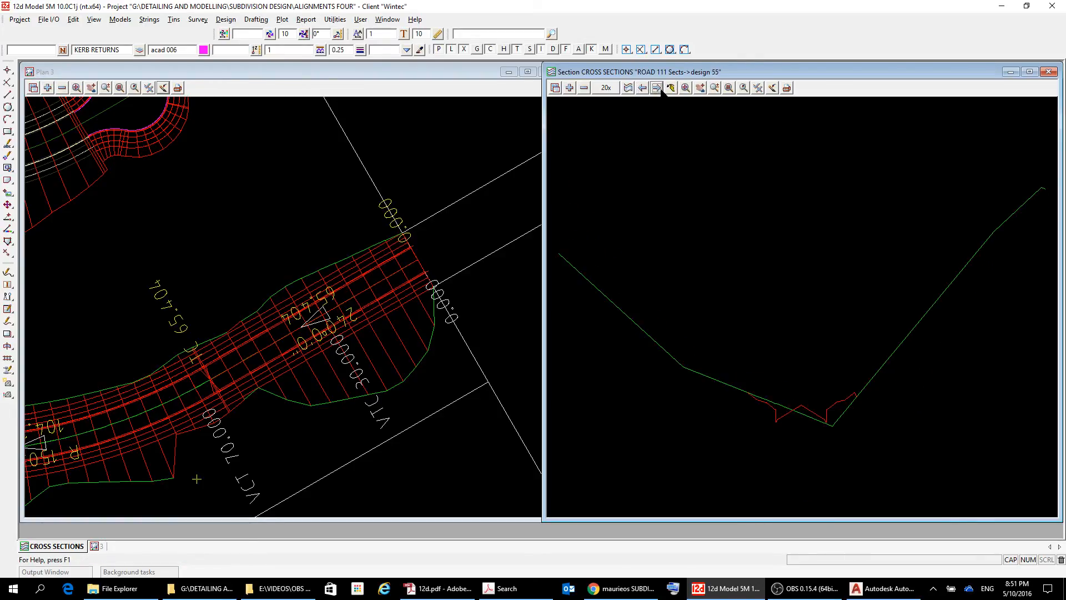
click(658, 89)
click(658, 88)
click(657, 88)
click(657, 89)
click(658, 88)
click(657, 89)
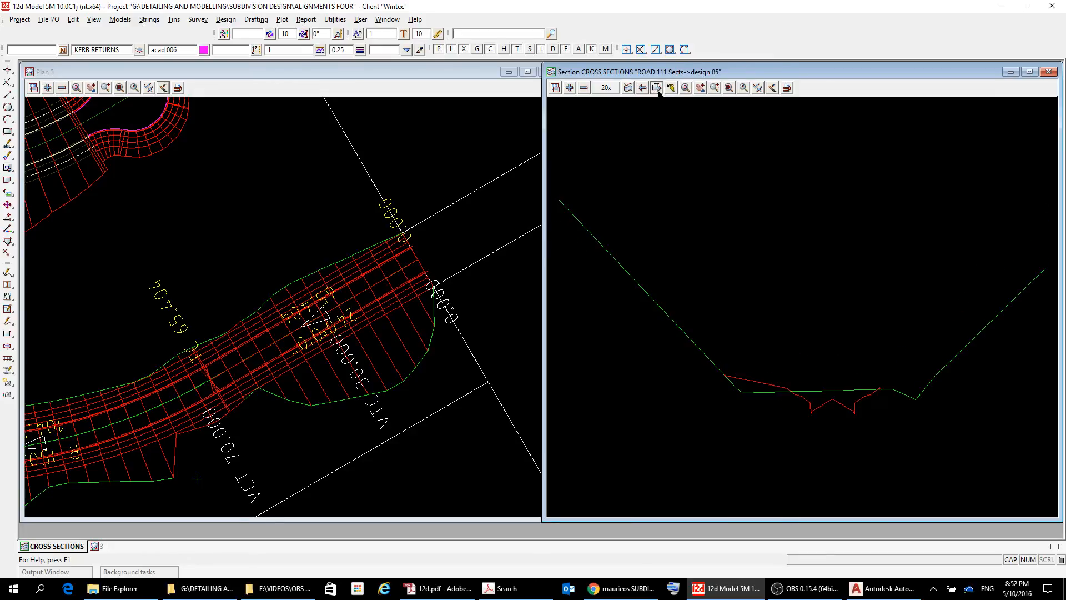
click(657, 89)
click(657, 88)
click(657, 88)
click(657, 88)
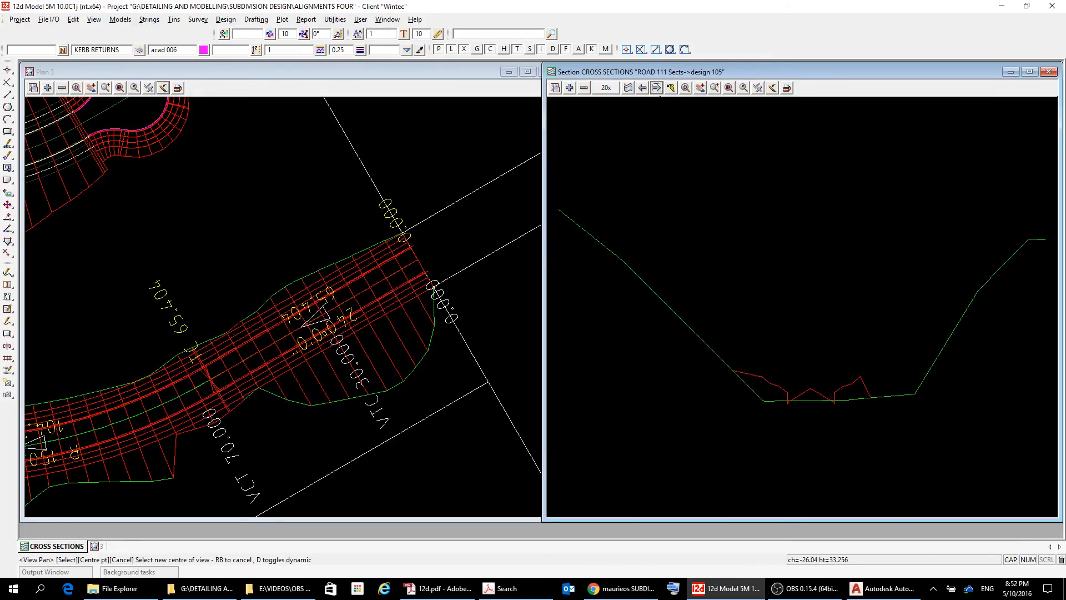
click(657, 88)
click(657, 88)
click(657, 88)
click(657, 89)
click(657, 88)
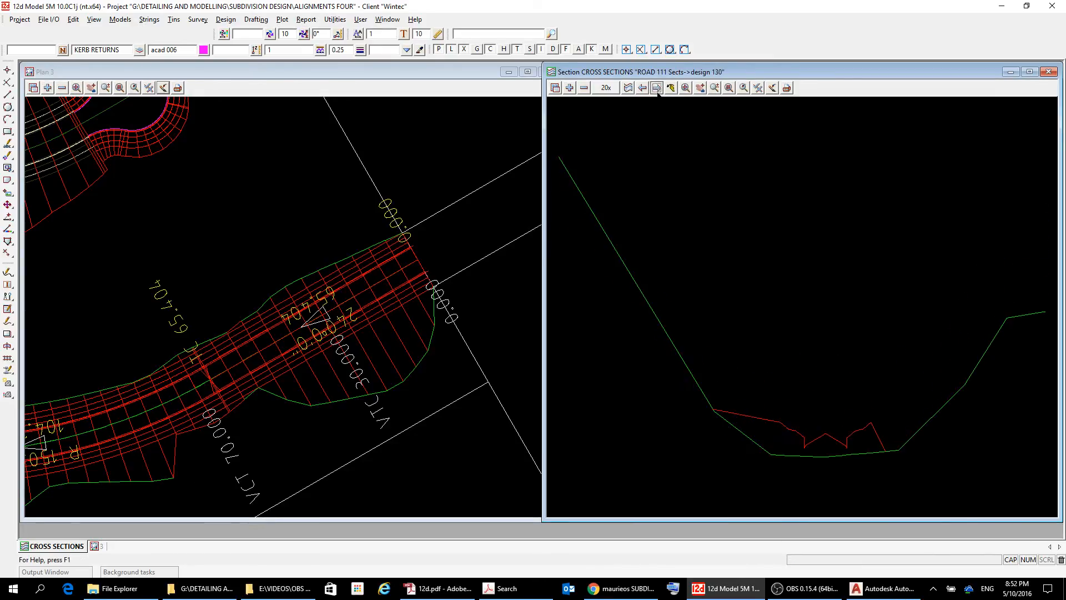
- Examine the remaining ROAD 111 cross sections from chainage 130 to beyond chainage 220, including those through the side road intersection
click(657, 88)
click(657, 88)
click(657, 88)
click(657, 88)
click(658, 88)
click(657, 89)
click(657, 89)
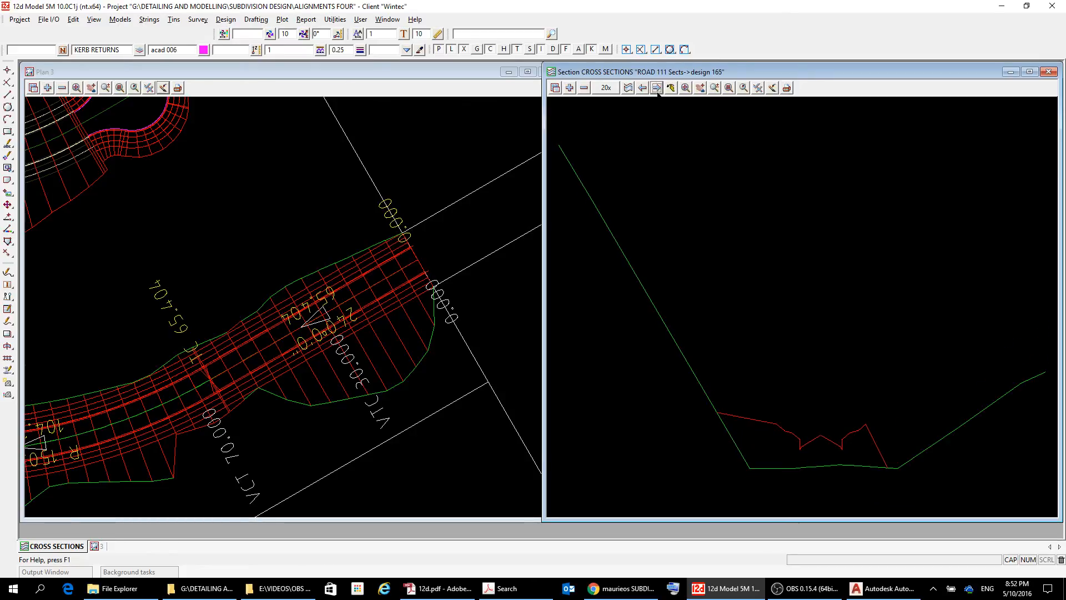
click(657, 88)
click(658, 88)
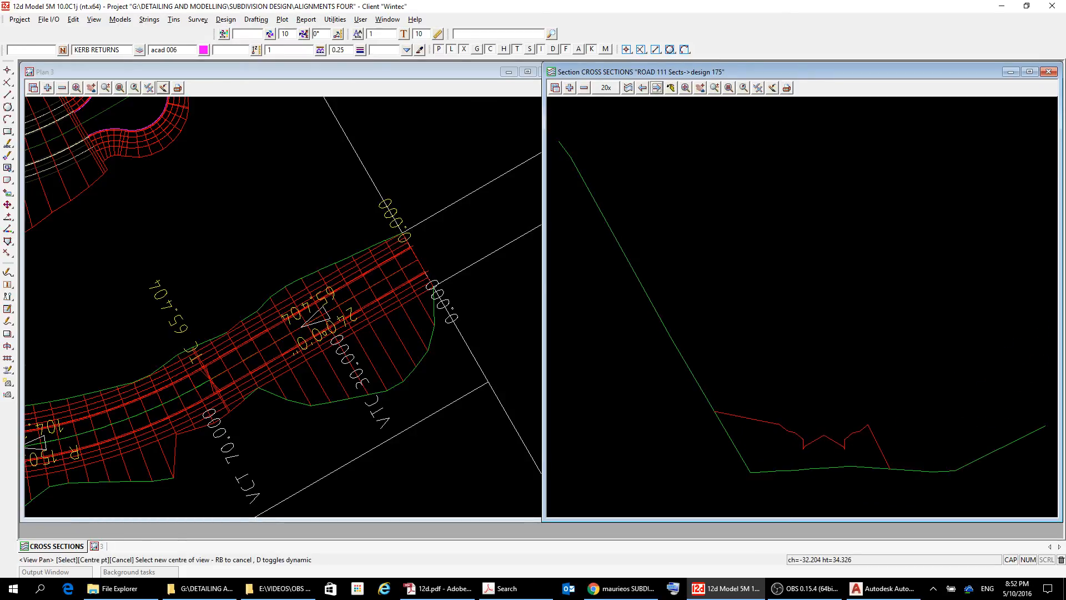
click(658, 89)
click(657, 88)
click(657, 88)
click(657, 89)
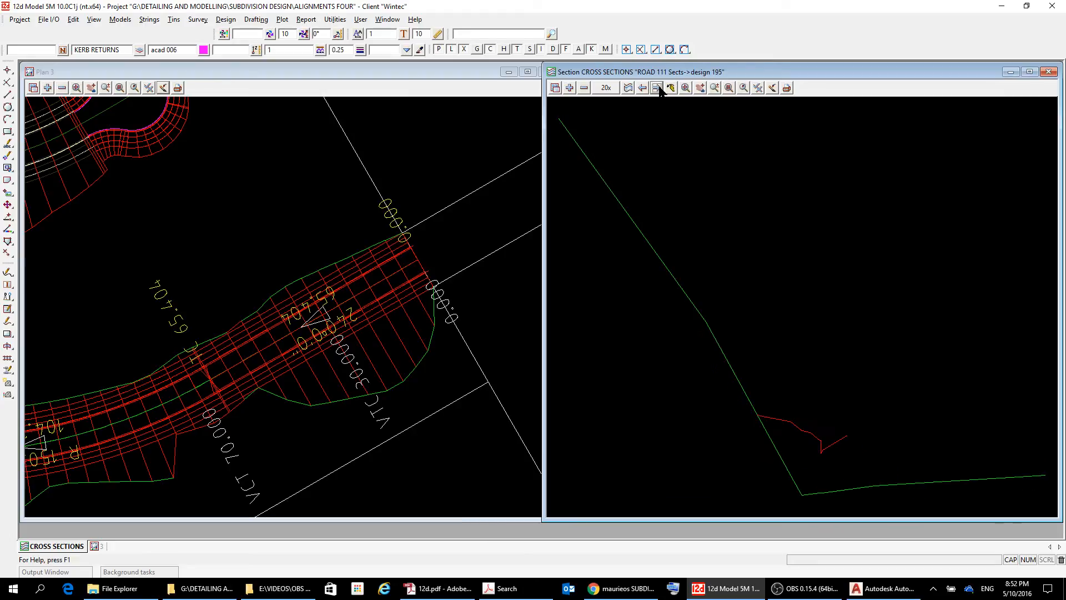
click(657, 88)
click(657, 89)
click(657, 88)
click(657, 88)
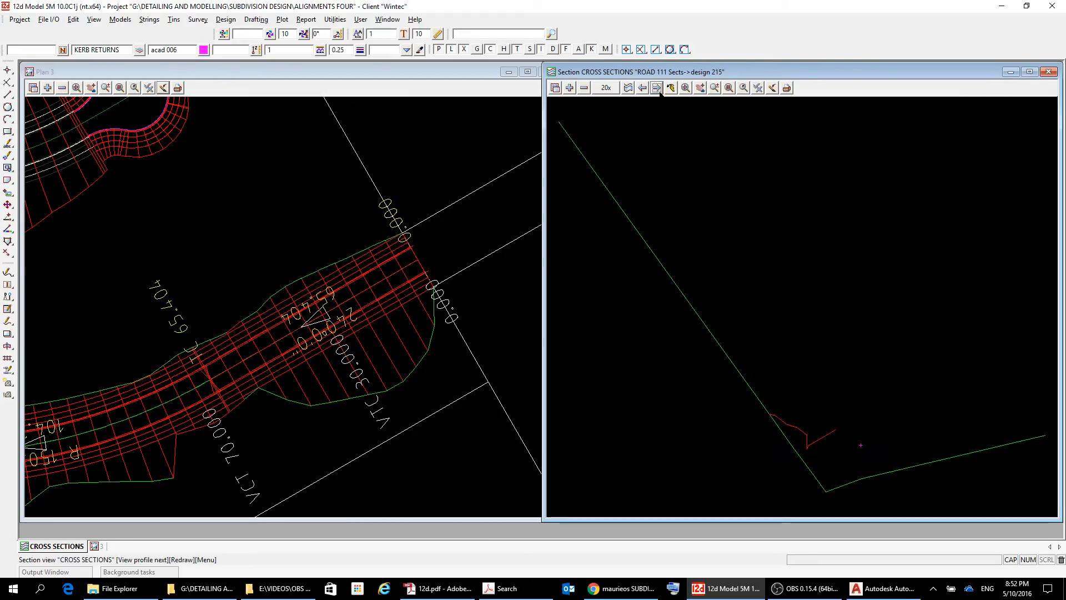
click(657, 88)
click(657, 88)
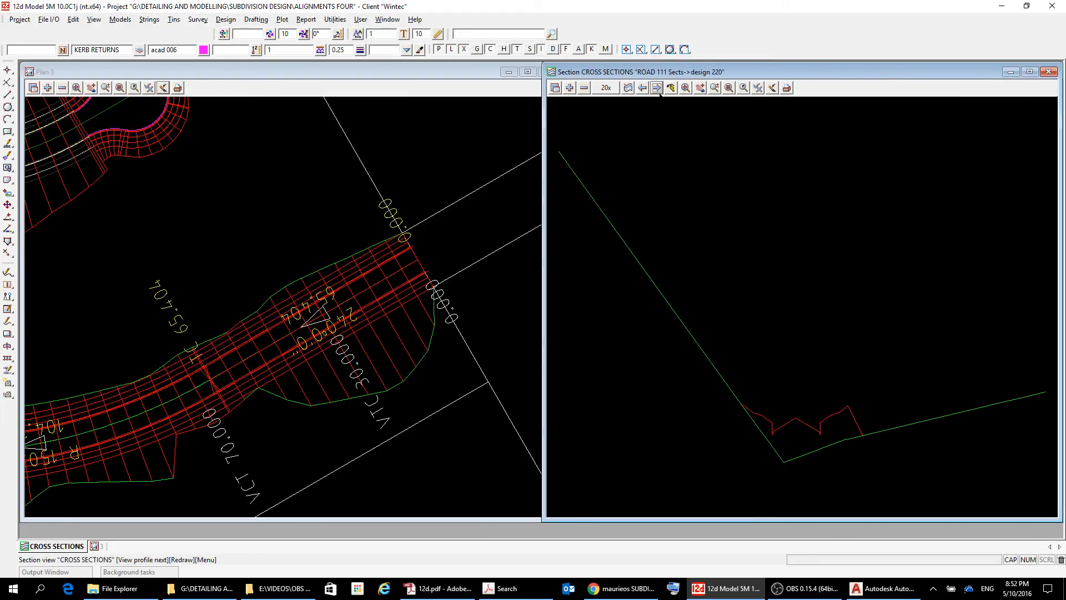
click(659, 91)
click(659, 92)
click(659, 92)
click(659, 92)
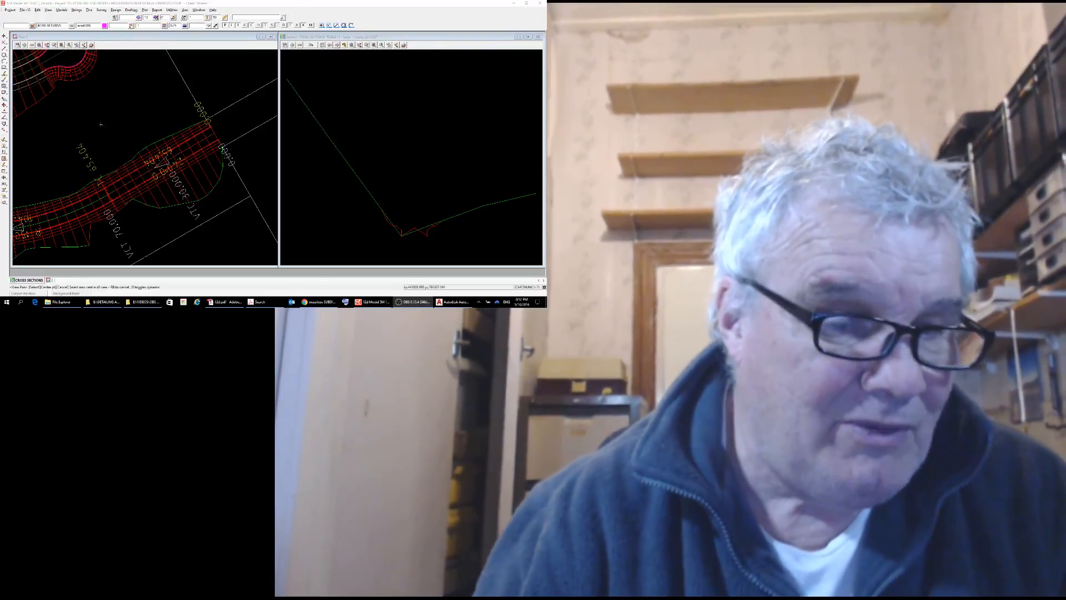
- Inspect the batters in plan around the side road intersection near the far end of ROAD 111
scroll(100, 124, down, 3)
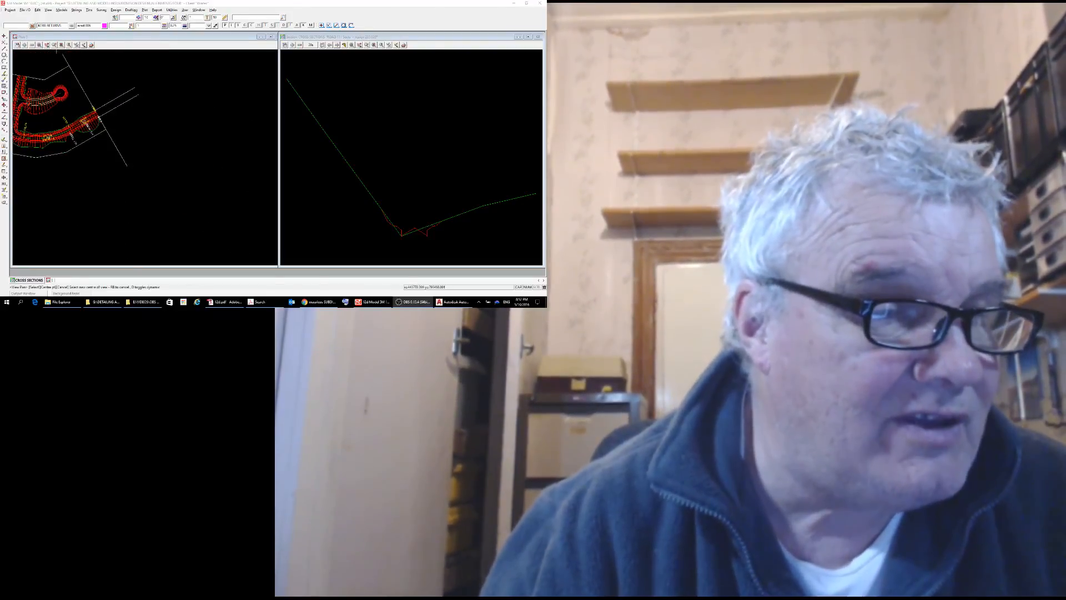
click(47, 45)
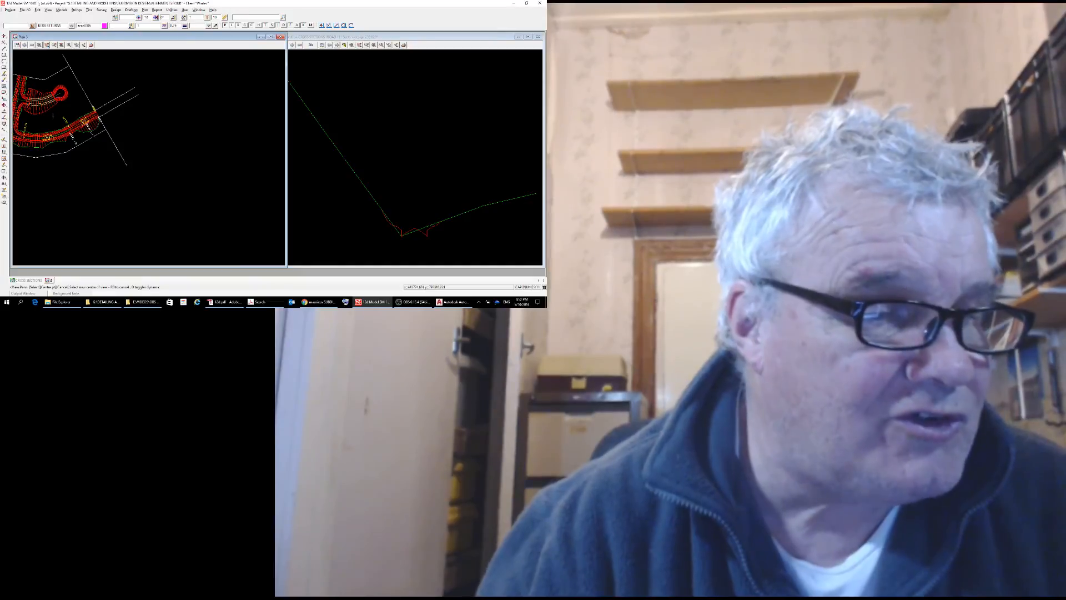
middle_drag(53, 116, 195, 136)
scroll(151, 143, up, 6)
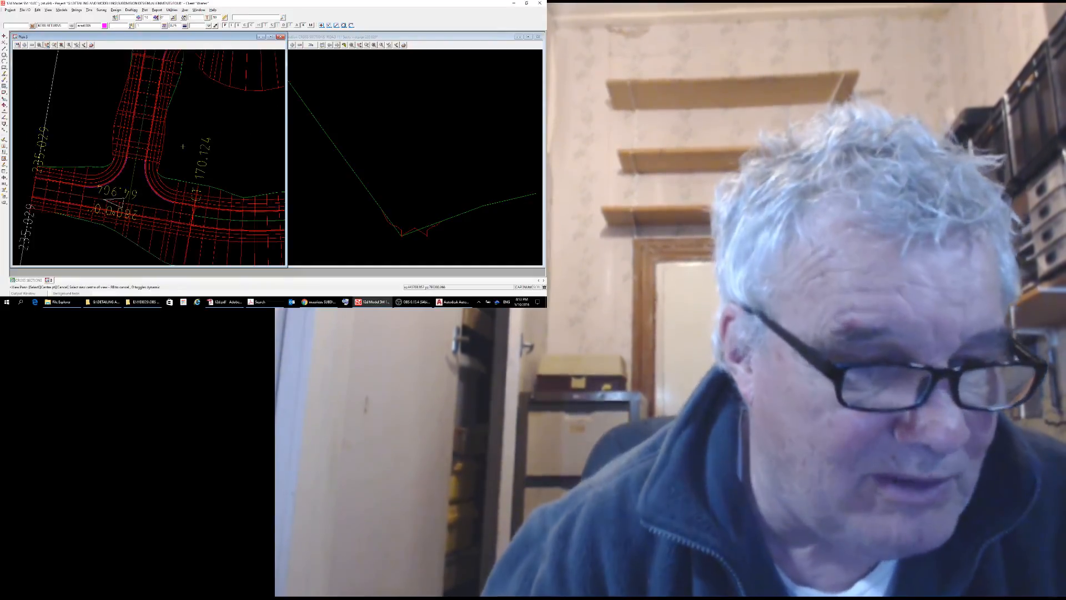
scroll(185, 145, down, 1)
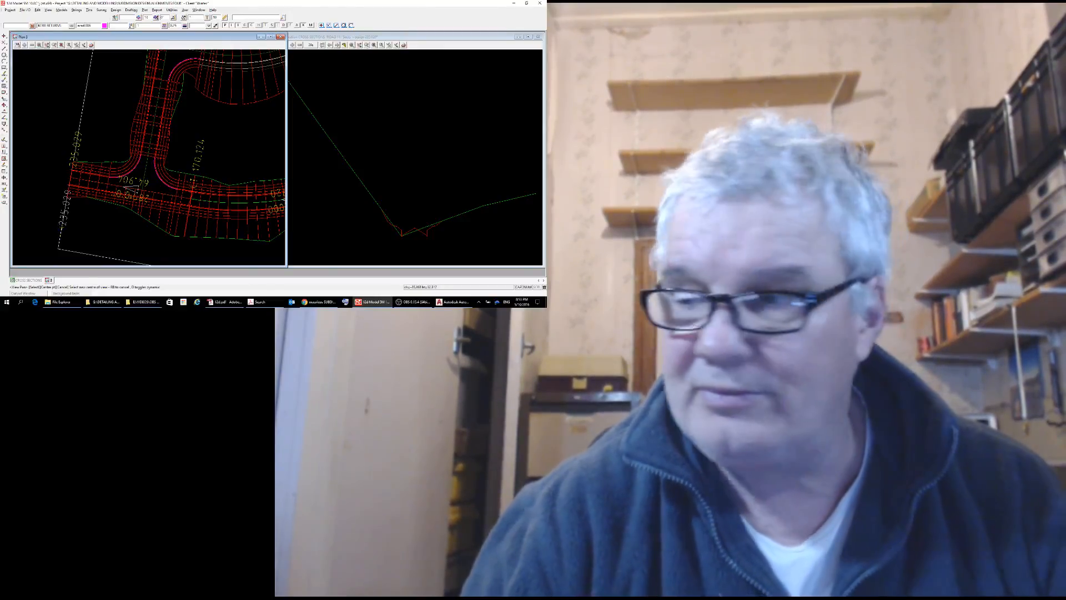
key(Escape)
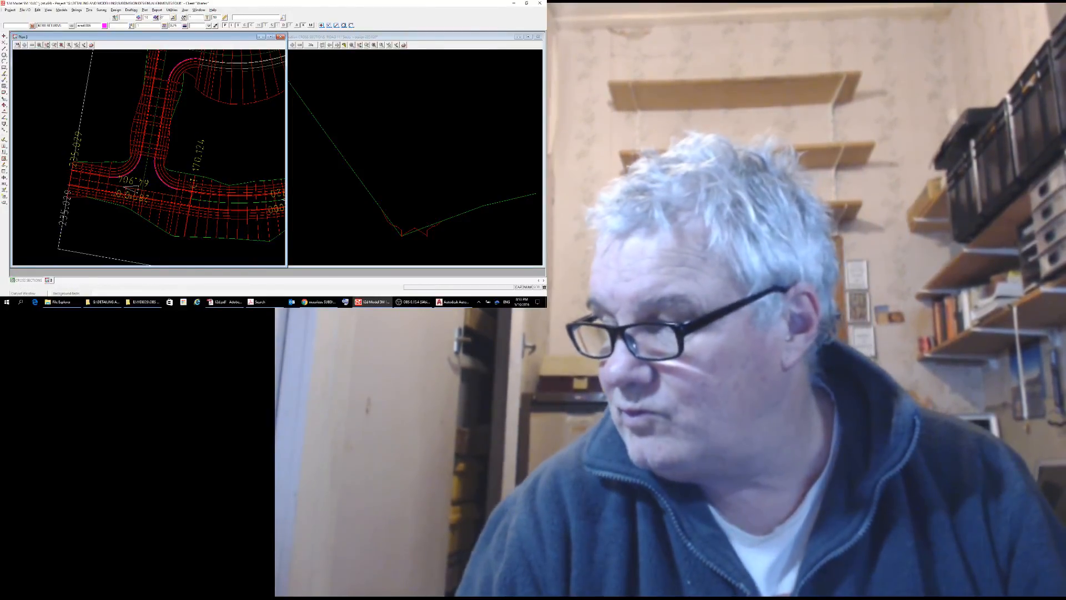